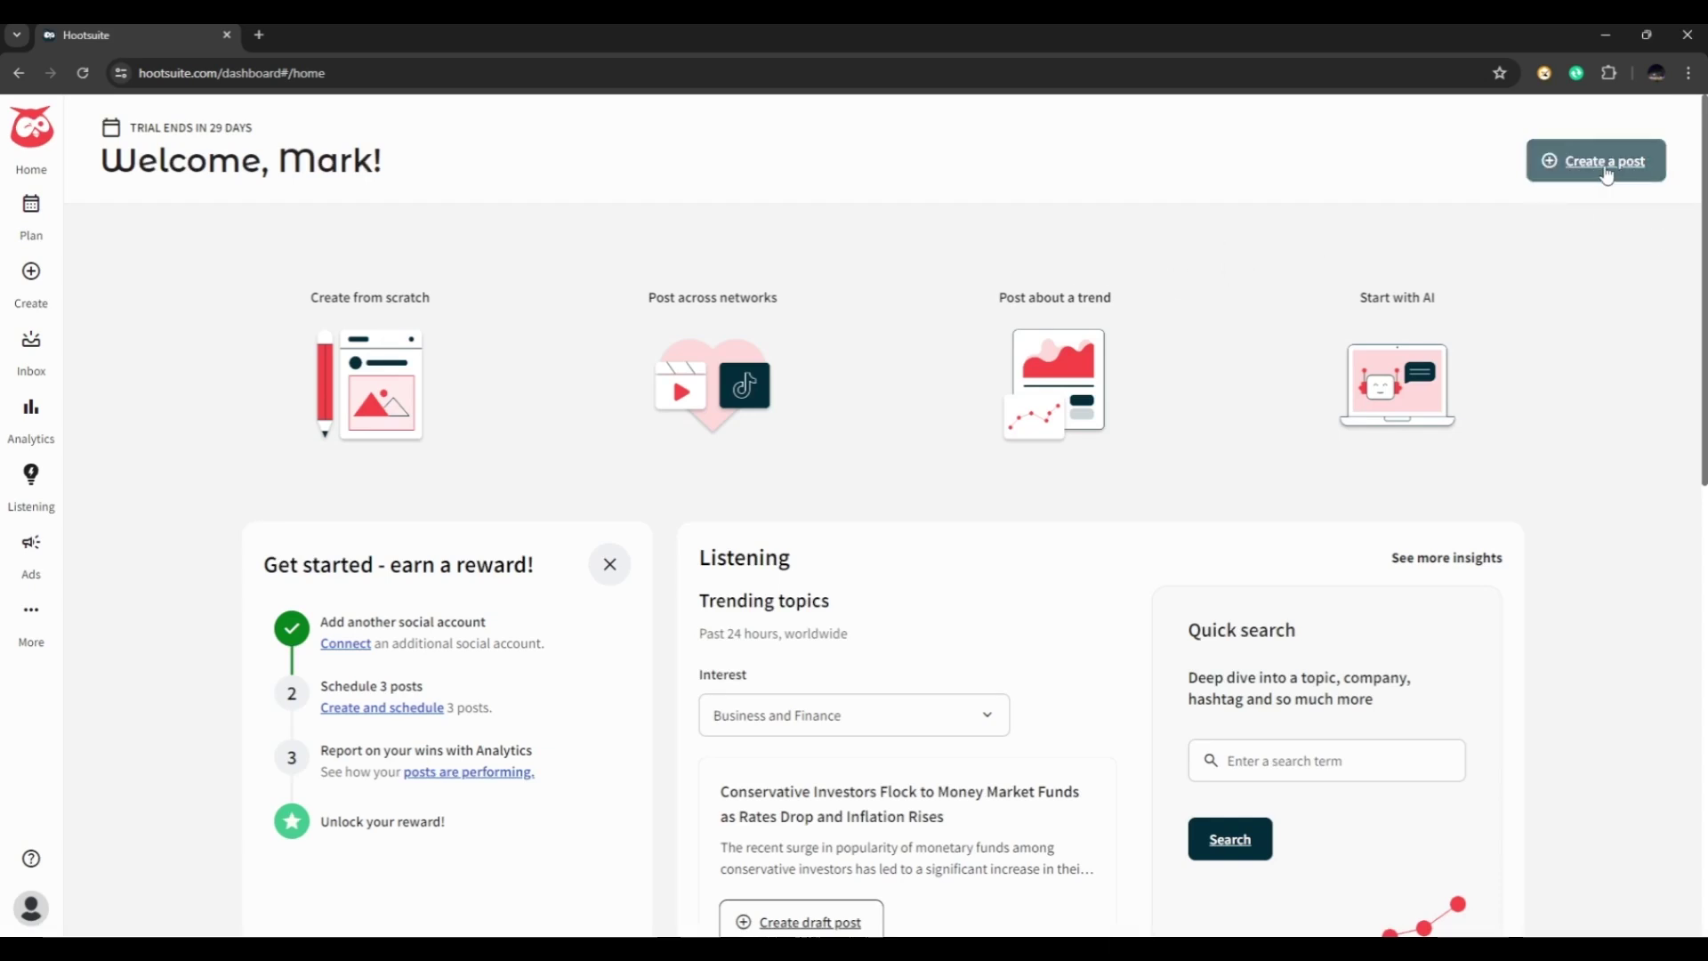
Start a new Instagram post and enter the caption "Trying out hootsuite"
{"action": "left_click", "coordinate": [36, 282]}
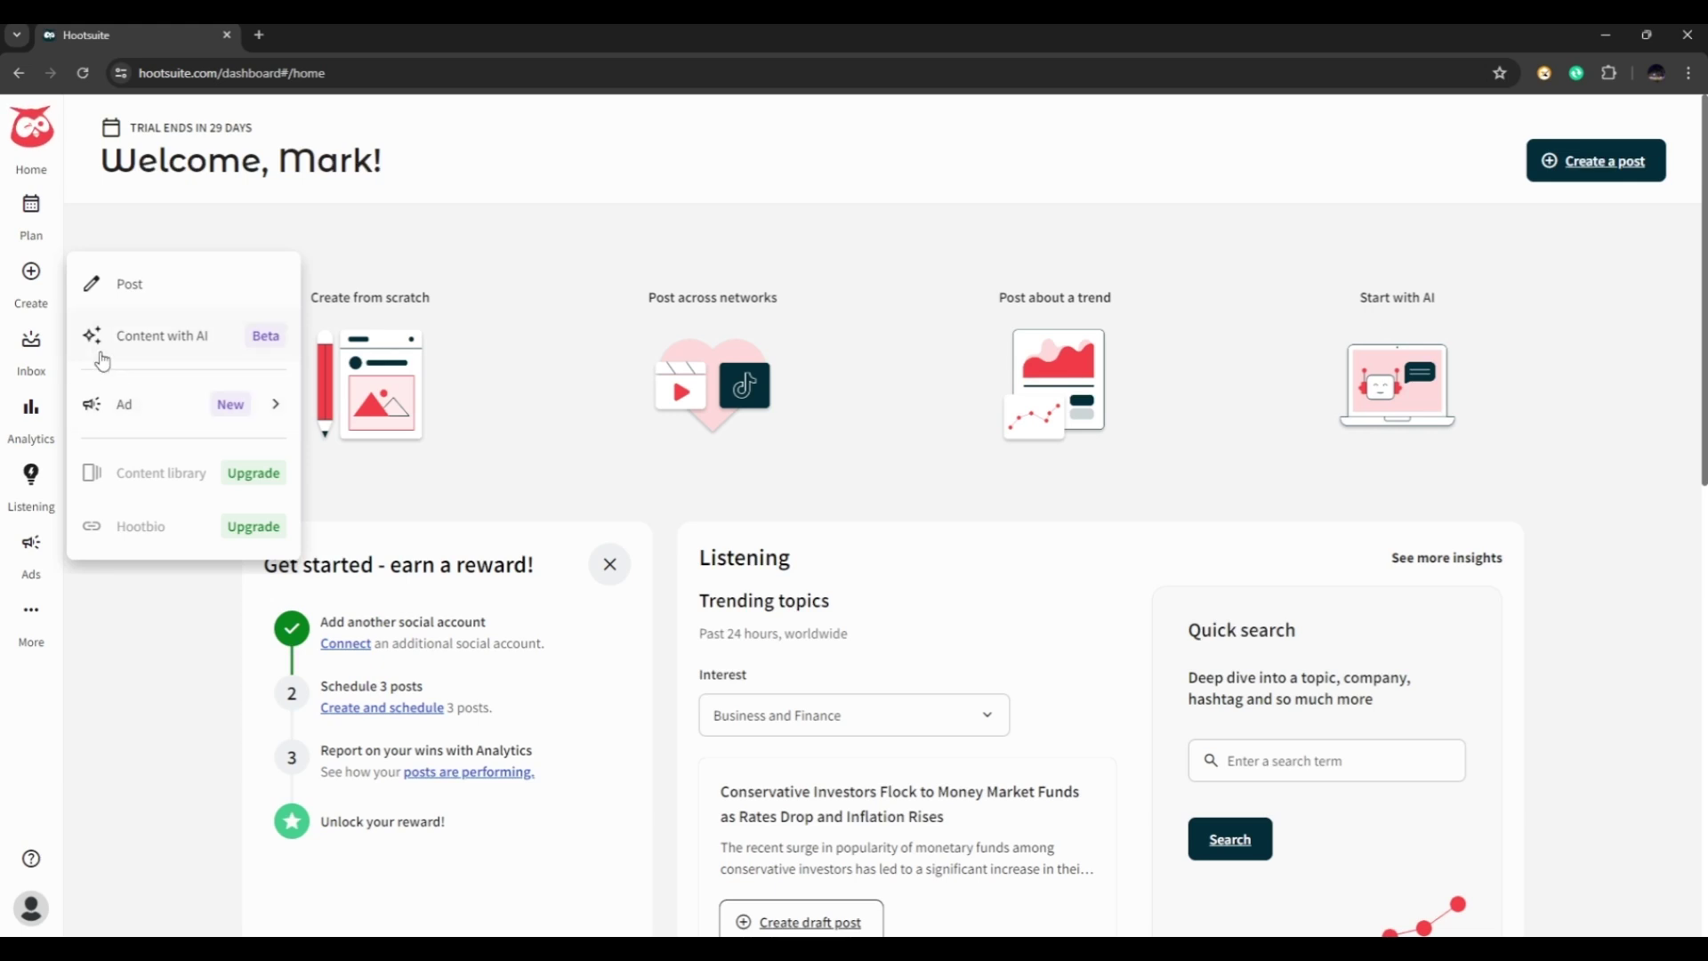
{"action": "left_click", "coordinate": [141, 290]}
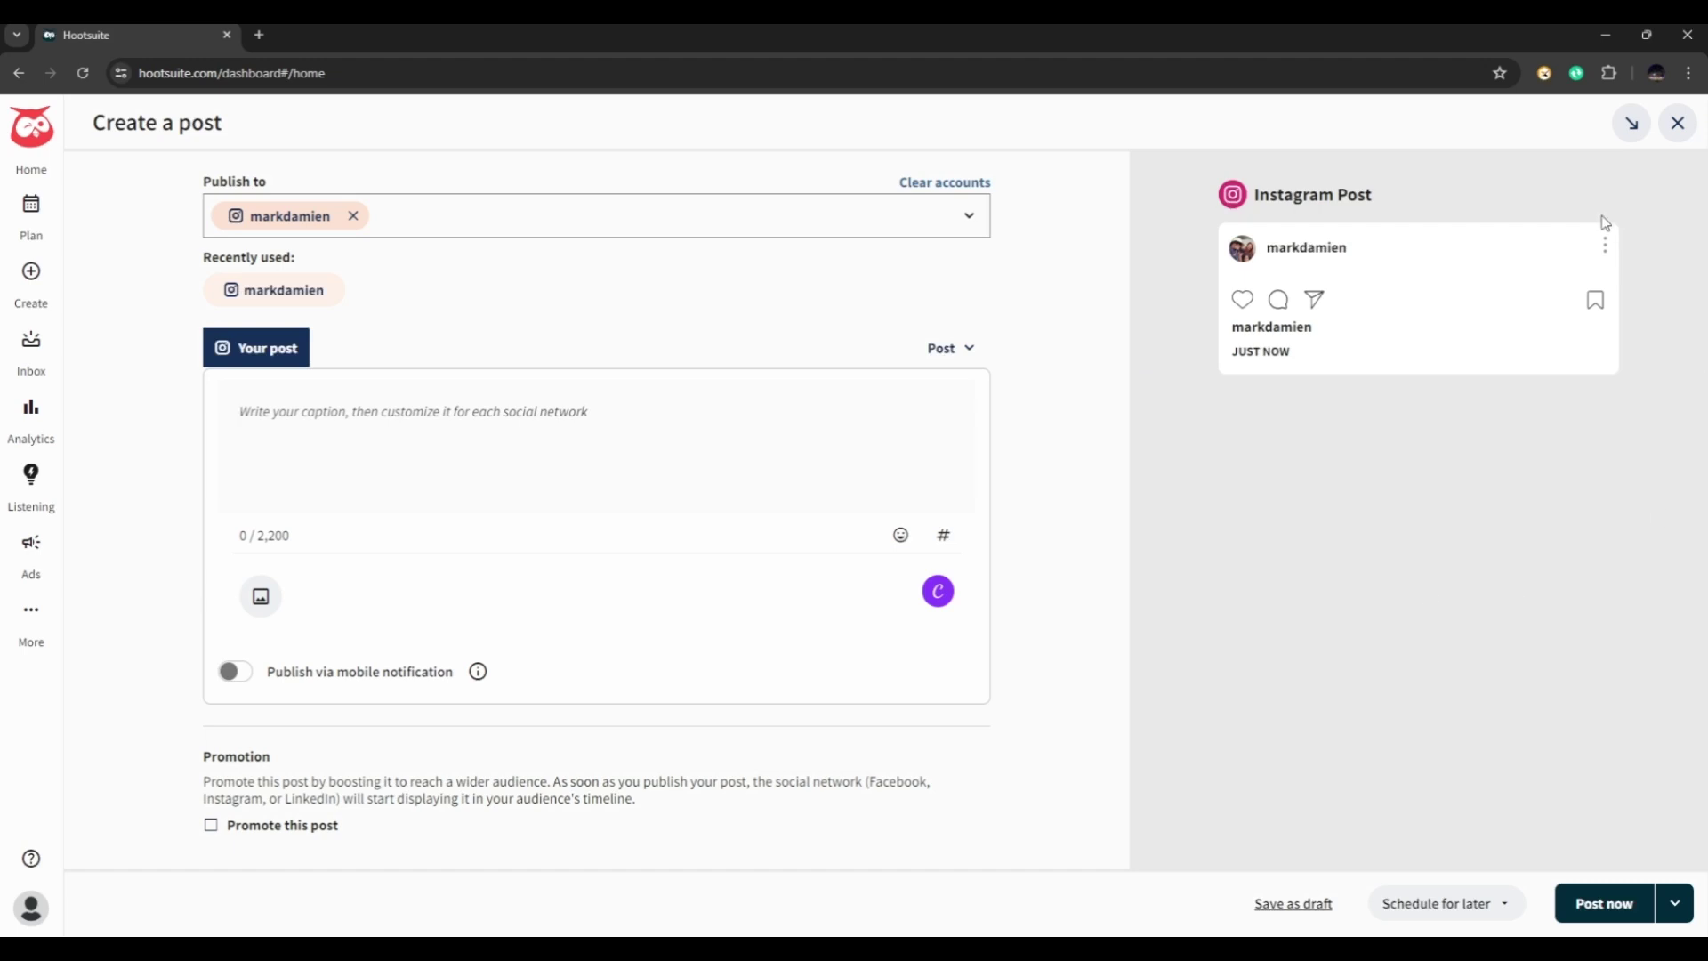
{"action": "left_click", "coordinate": [597, 432]}
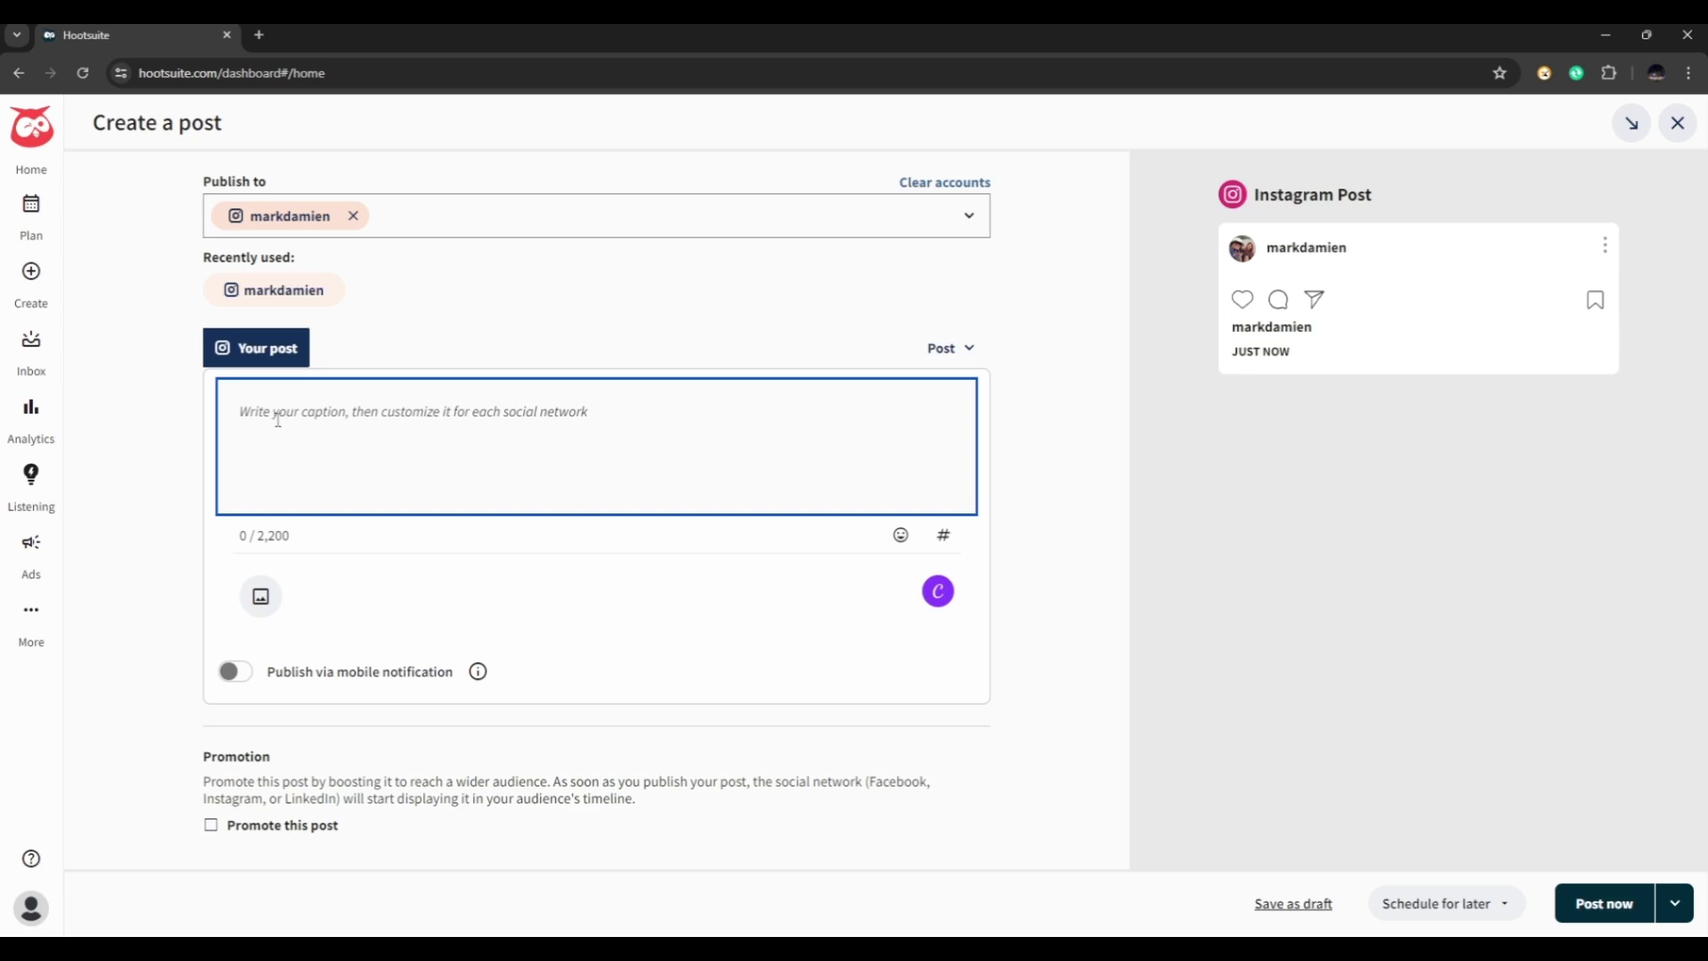
{"action": "type", "text": "Try"}
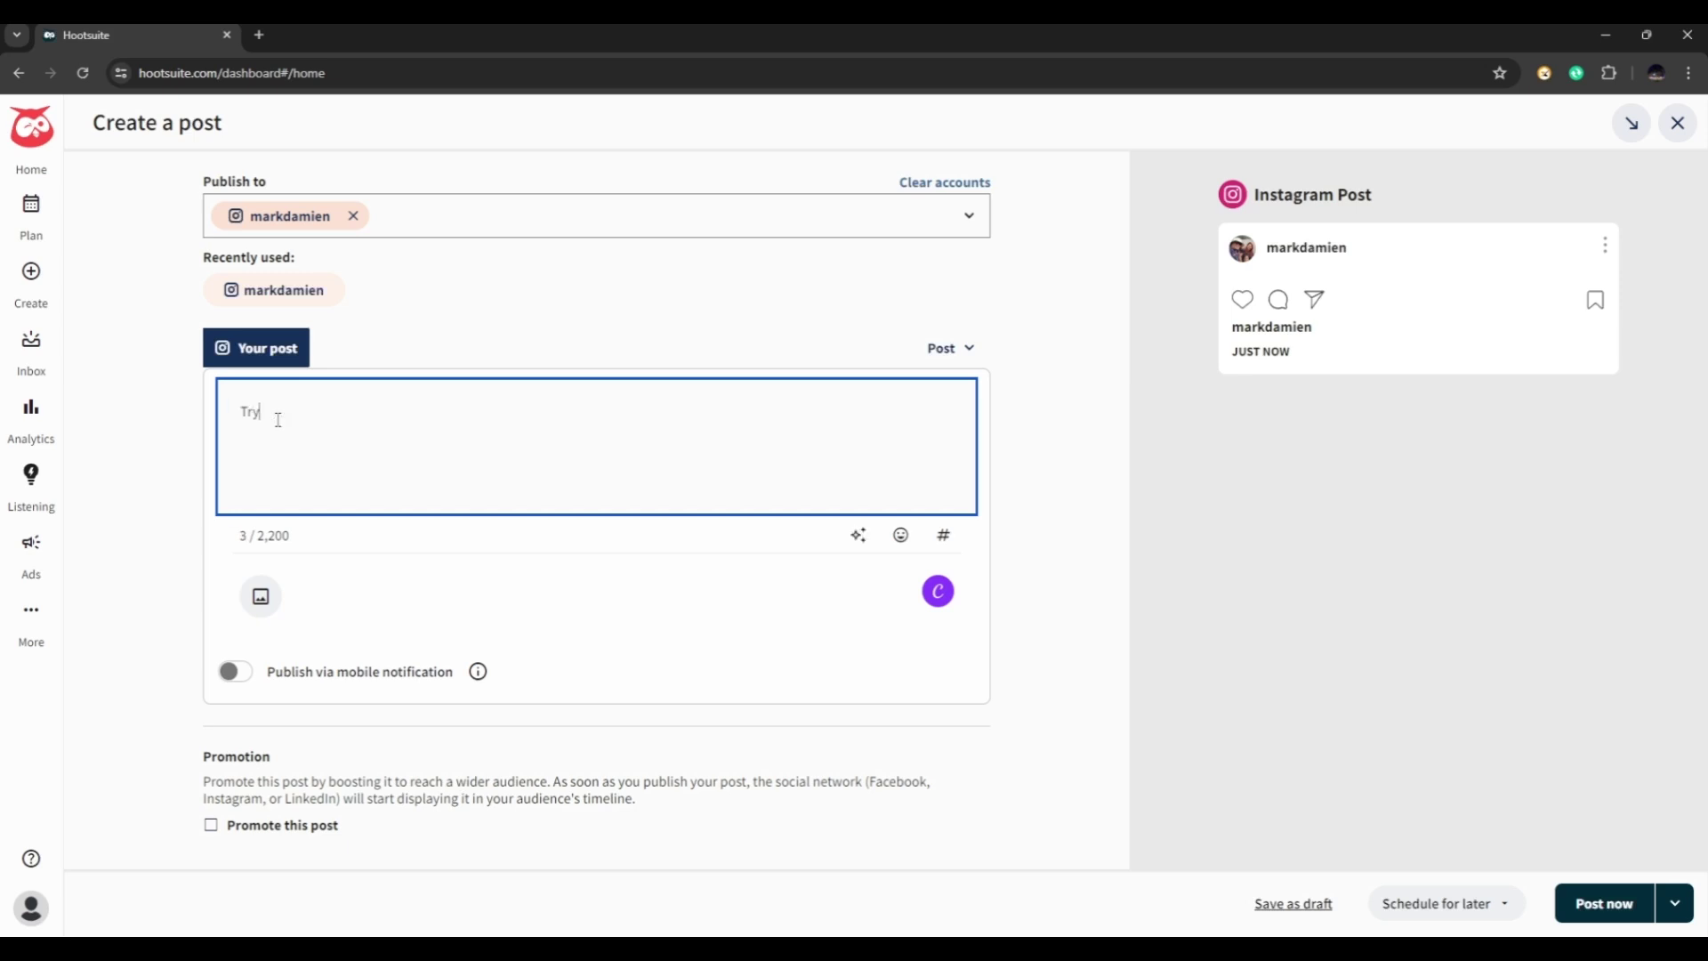
{"action": "type", "text": "ing out hootsuite"}
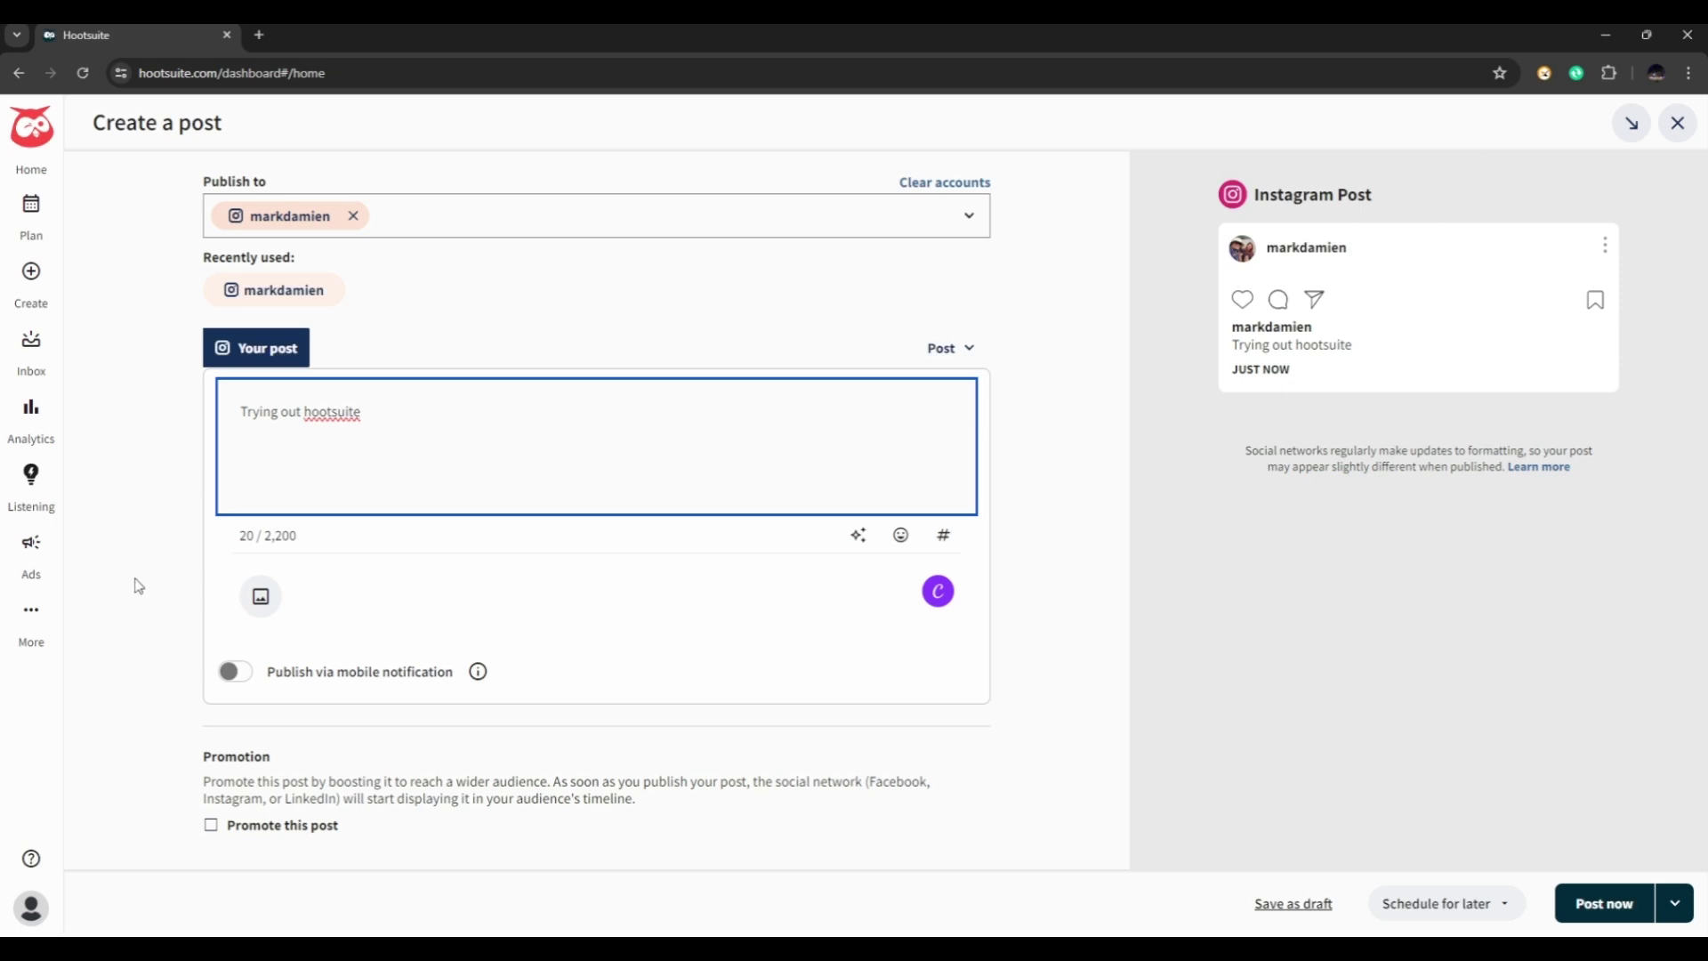
{"action": "left_click", "coordinate": [391, 609]}
{"action": "left_click", "coordinate": [264, 613]}
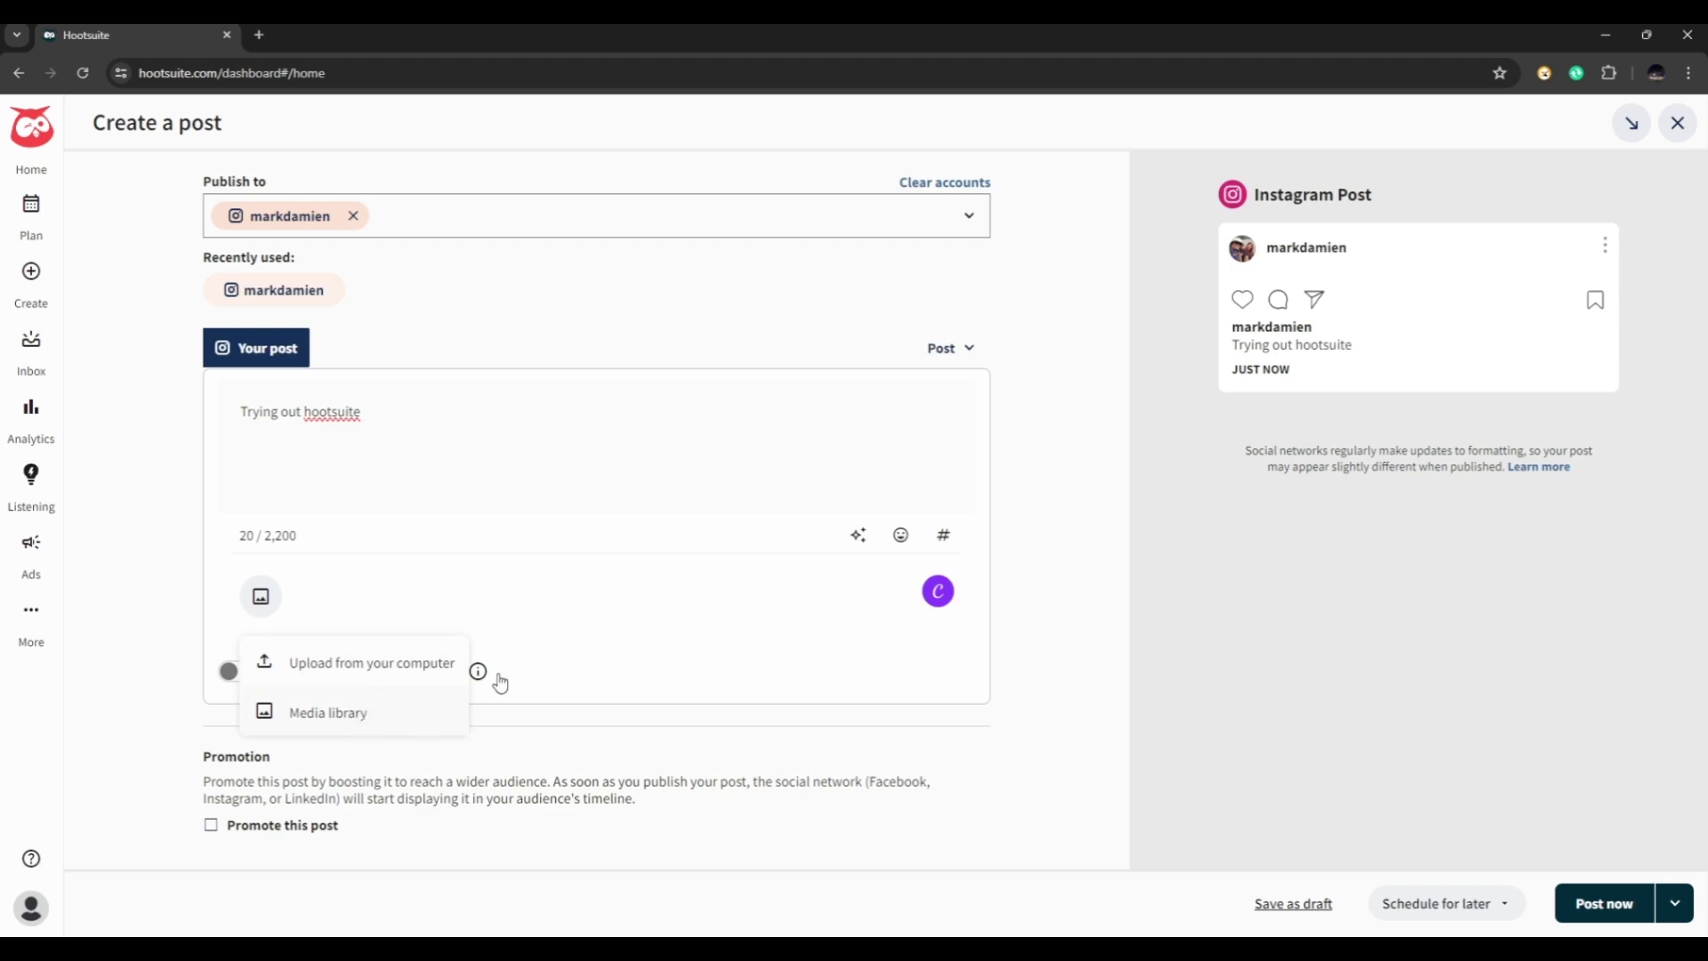
{"action": "left_click", "coordinate": [684, 624]}
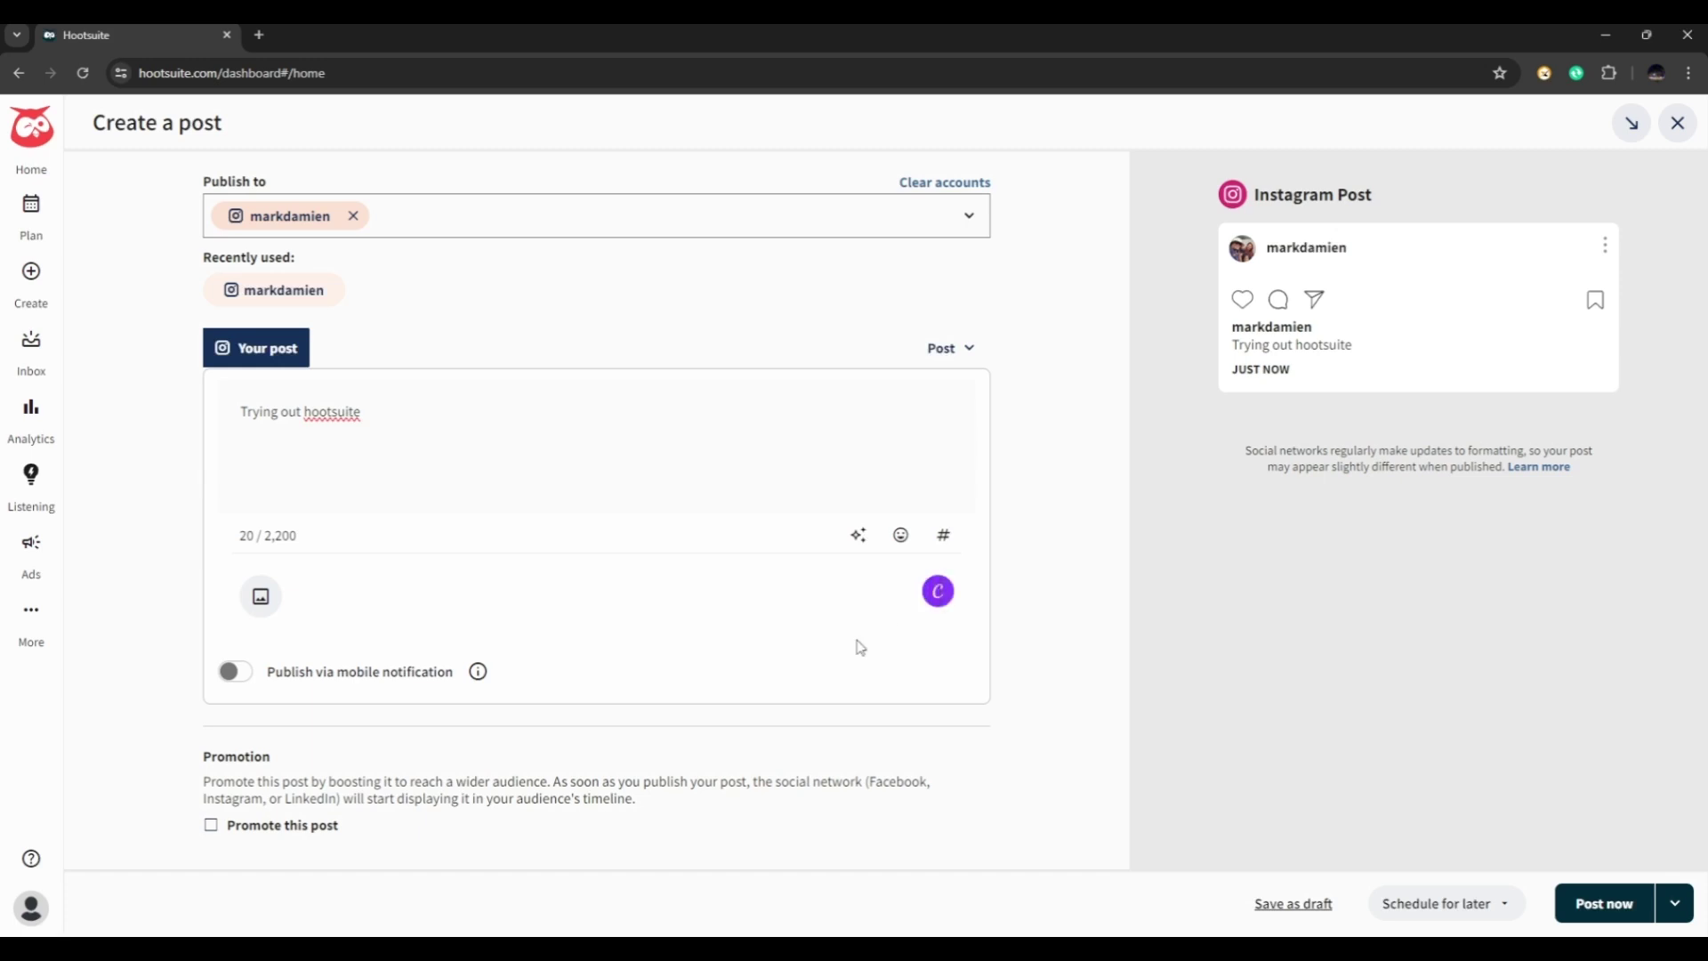
Design an Instagram Post image with Canva from the recently used Good Morning coffee template and add it to the post
{"action": "left_click", "coordinate": [939, 592]}
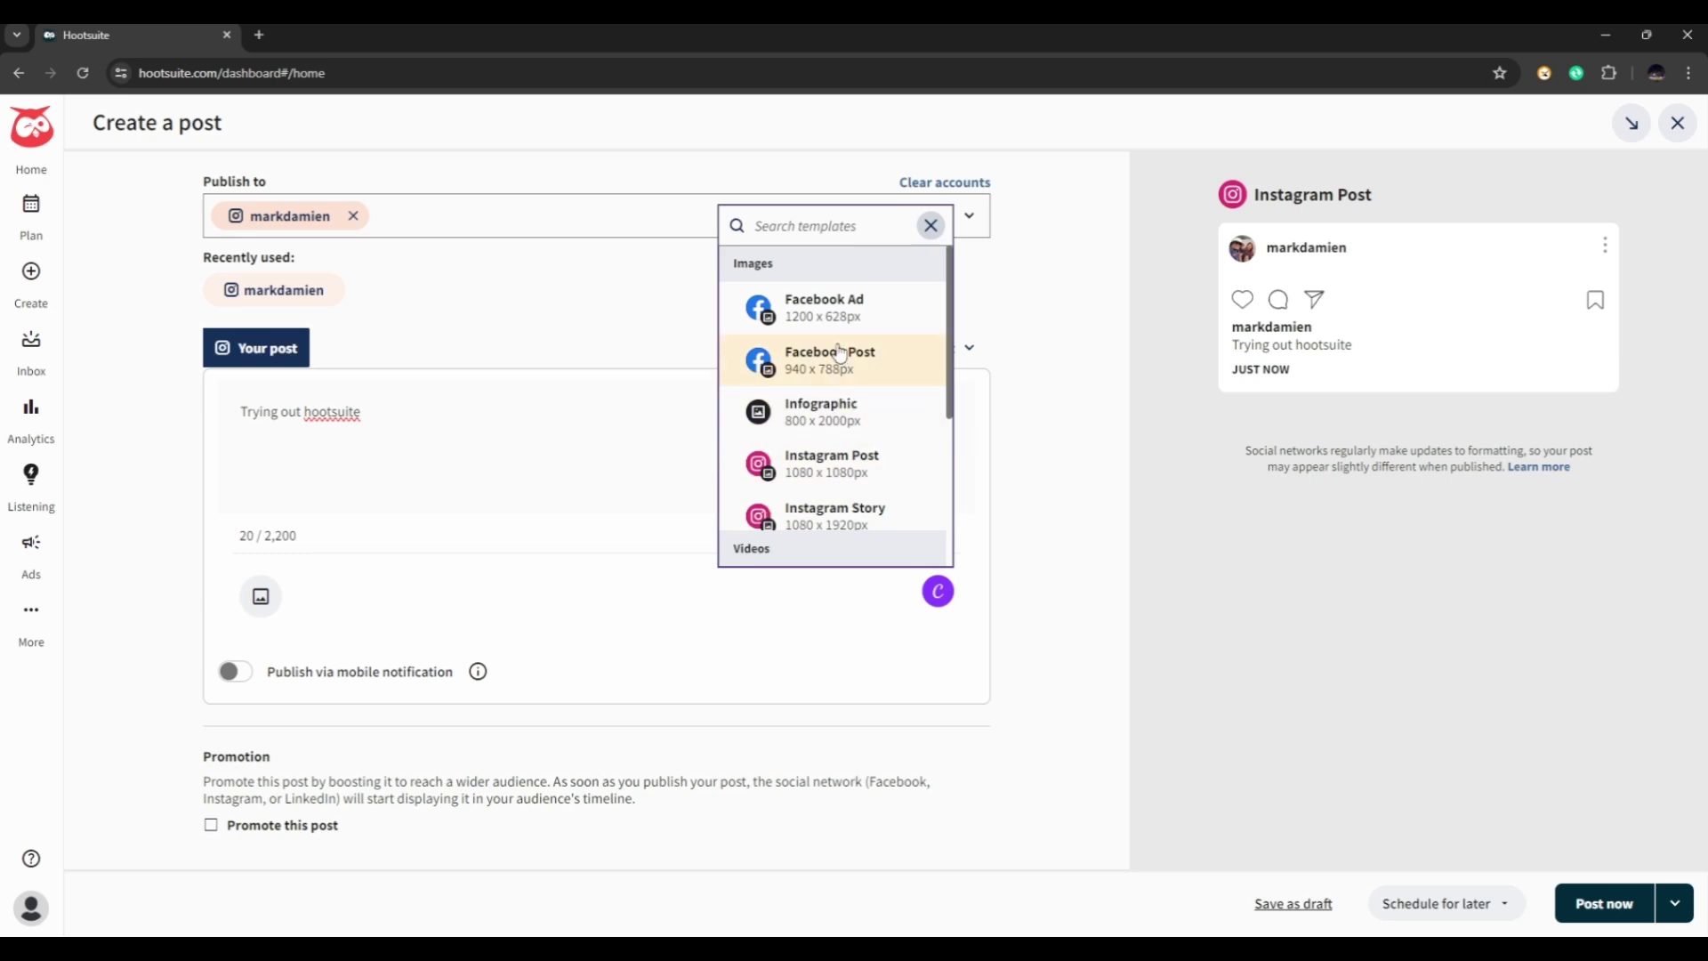
{"action": "scroll", "coordinate": [858, 472], "scroll_direction": "down", "scroll_amount": 3}
{"action": "scroll", "coordinate": [858, 481], "scroll_direction": "up", "scroll_amount": 3}
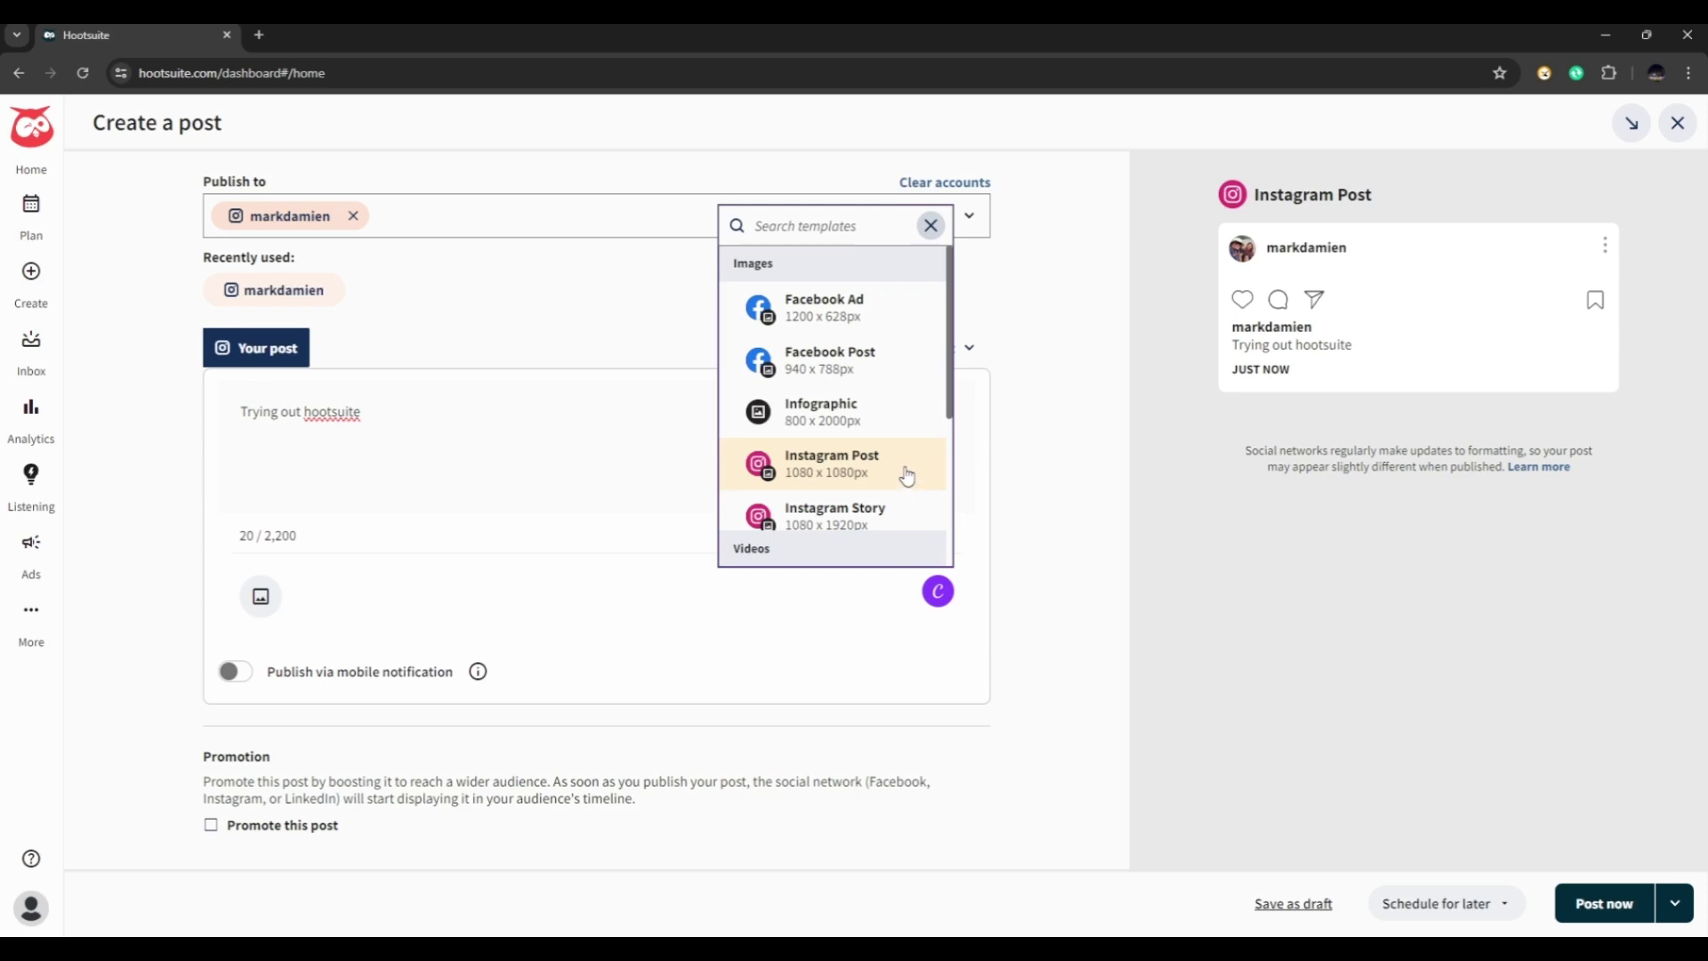
{"action": "left_click", "coordinate": [885, 476]}
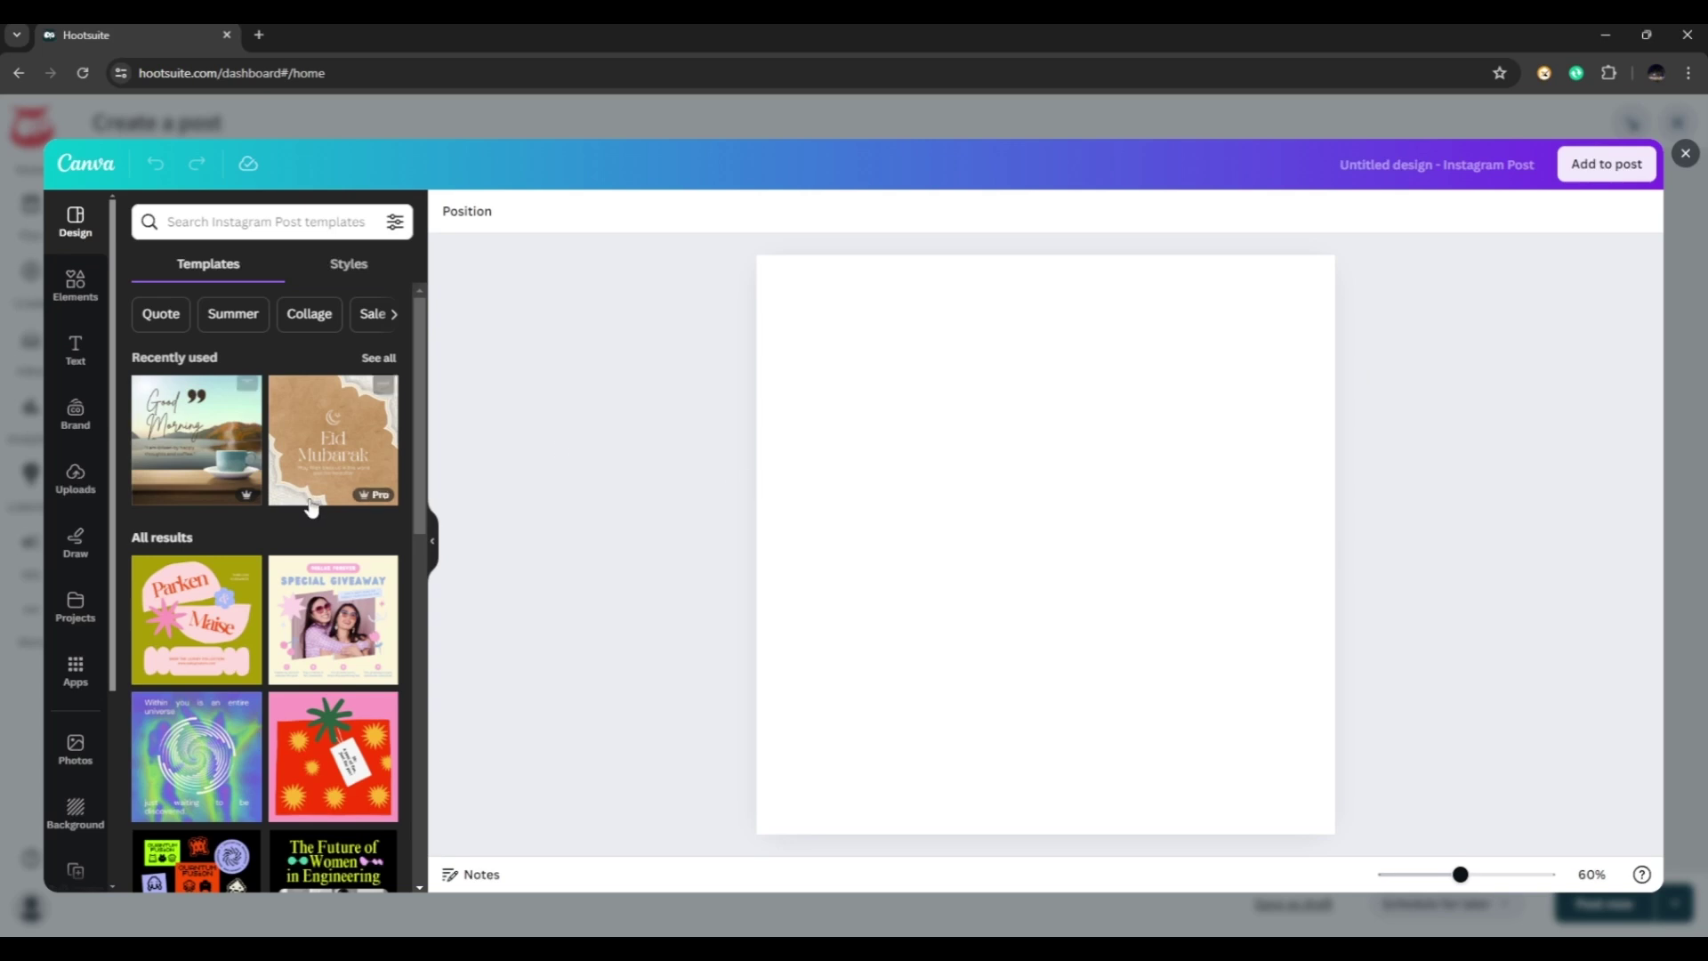
{"action": "left_click", "coordinate": [185, 440]}
{"action": "left_click", "coordinate": [1068, 566]}
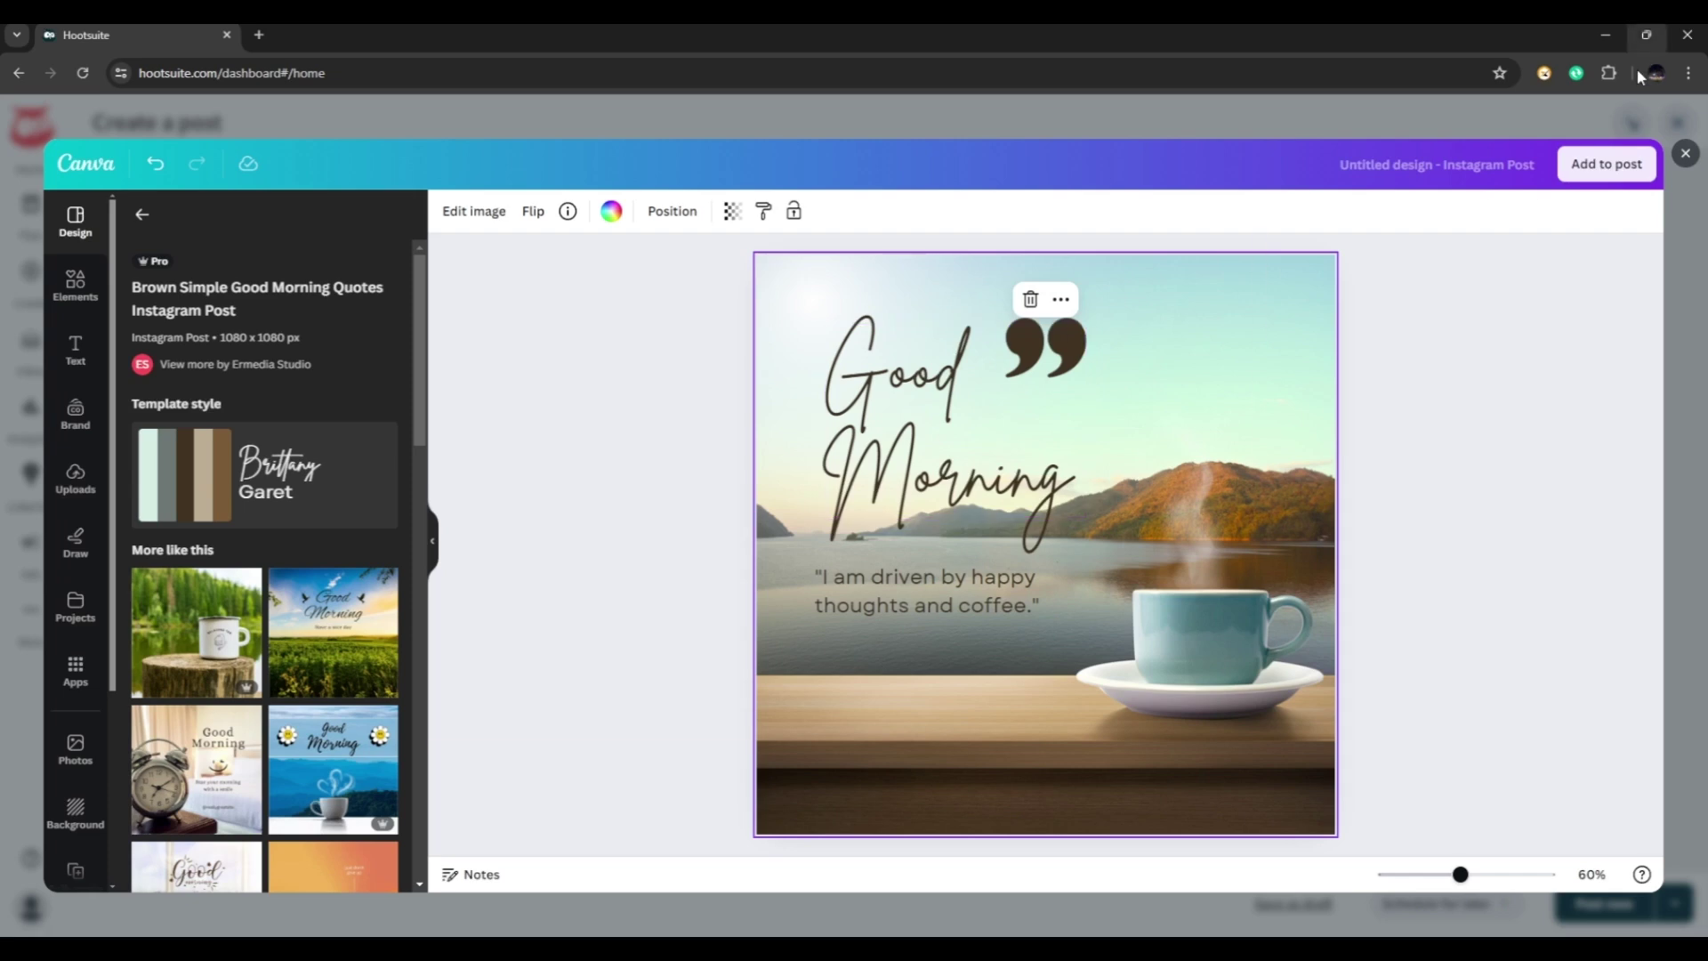
{"action": "left_click", "coordinate": [1621, 172]}
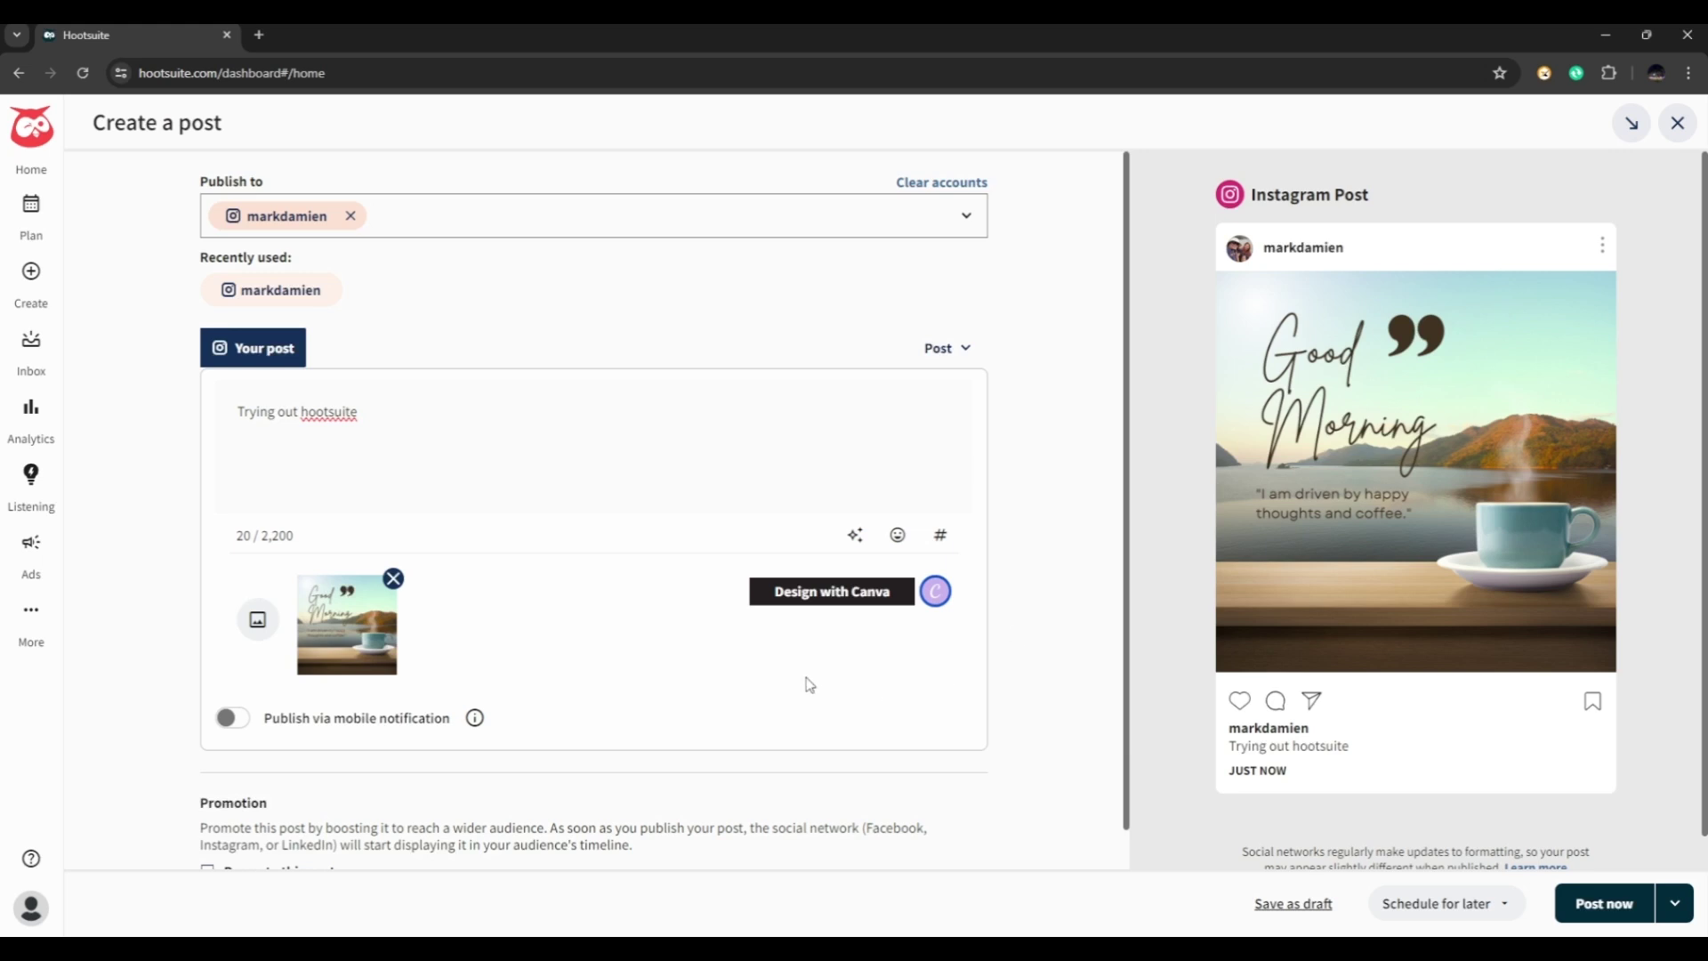
Schedule the post for July 16 2024 at 6:00 AM
{"action": "scroll", "coordinate": [808, 680], "scroll_direction": "down", "scroll_amount": 1}
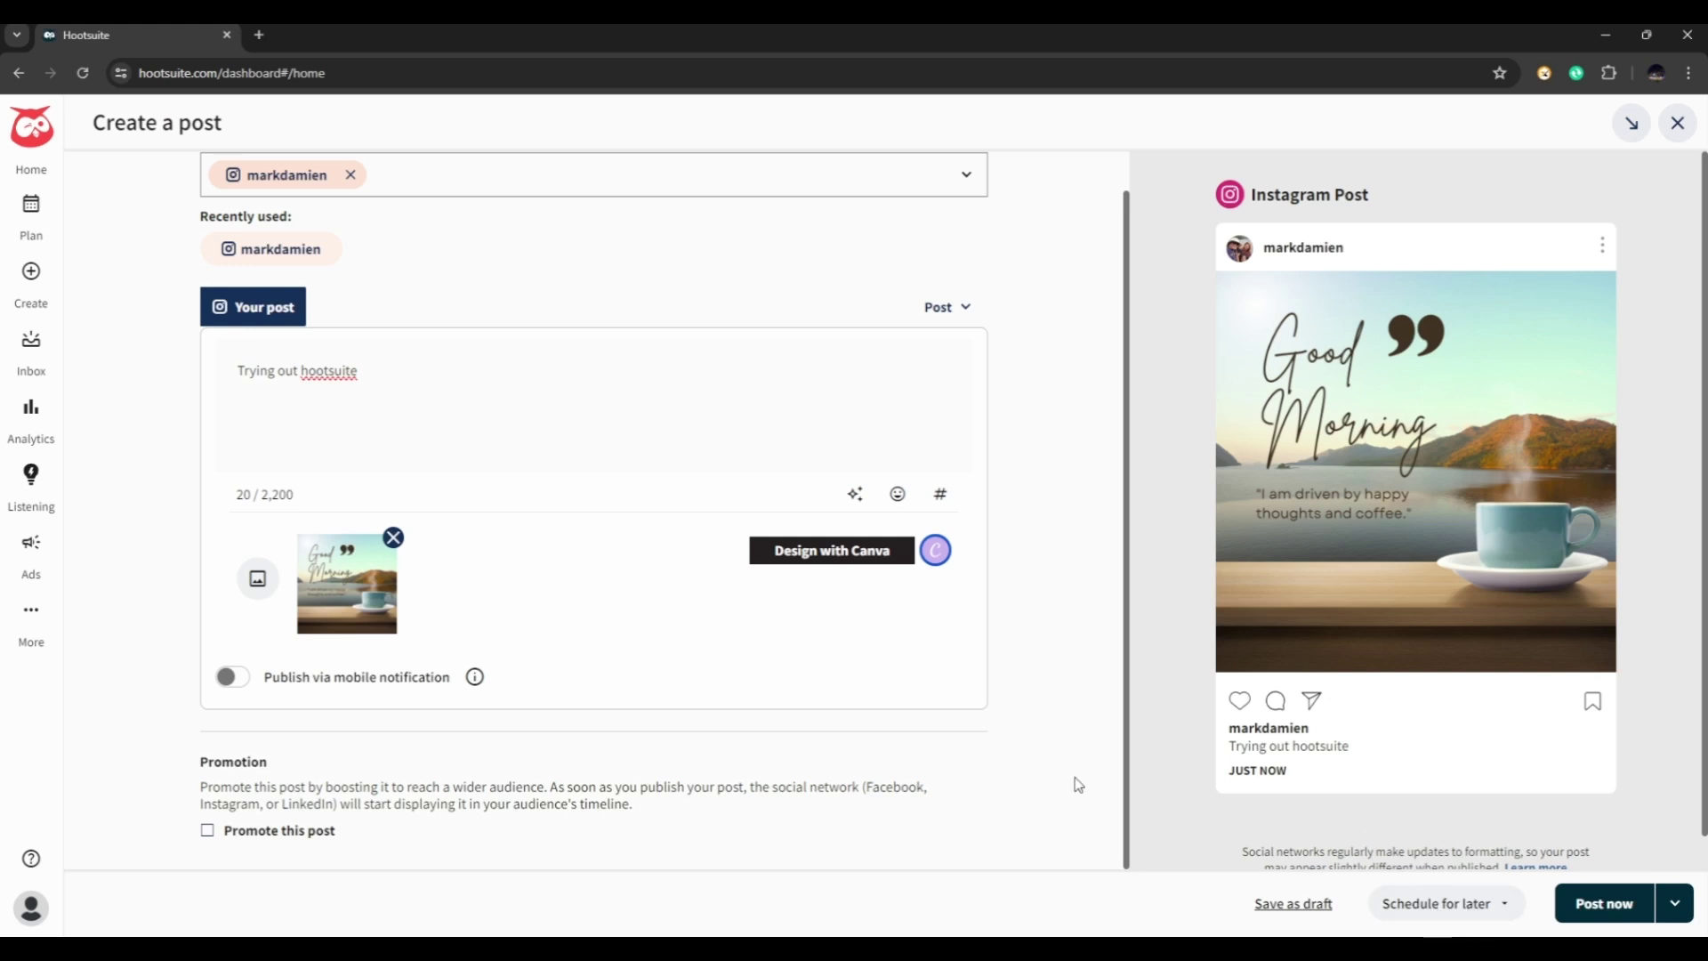
{"action": "left_click", "coordinate": [1430, 904]}
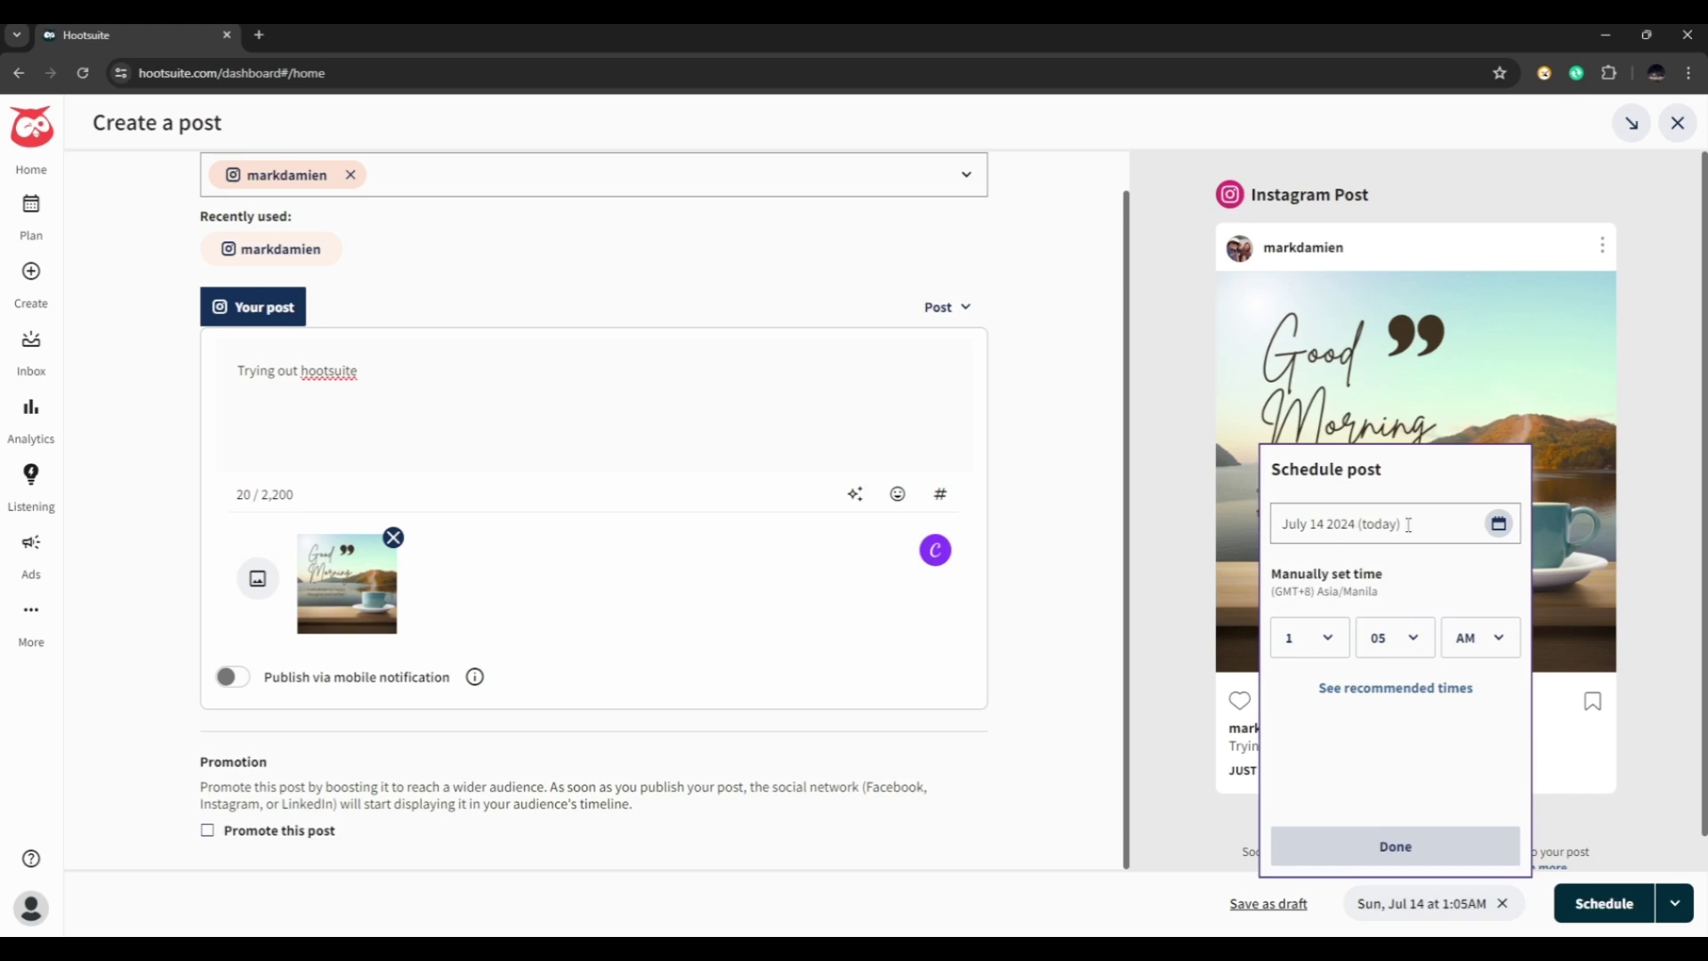
{"action": "left_click", "coordinate": [1500, 525]}
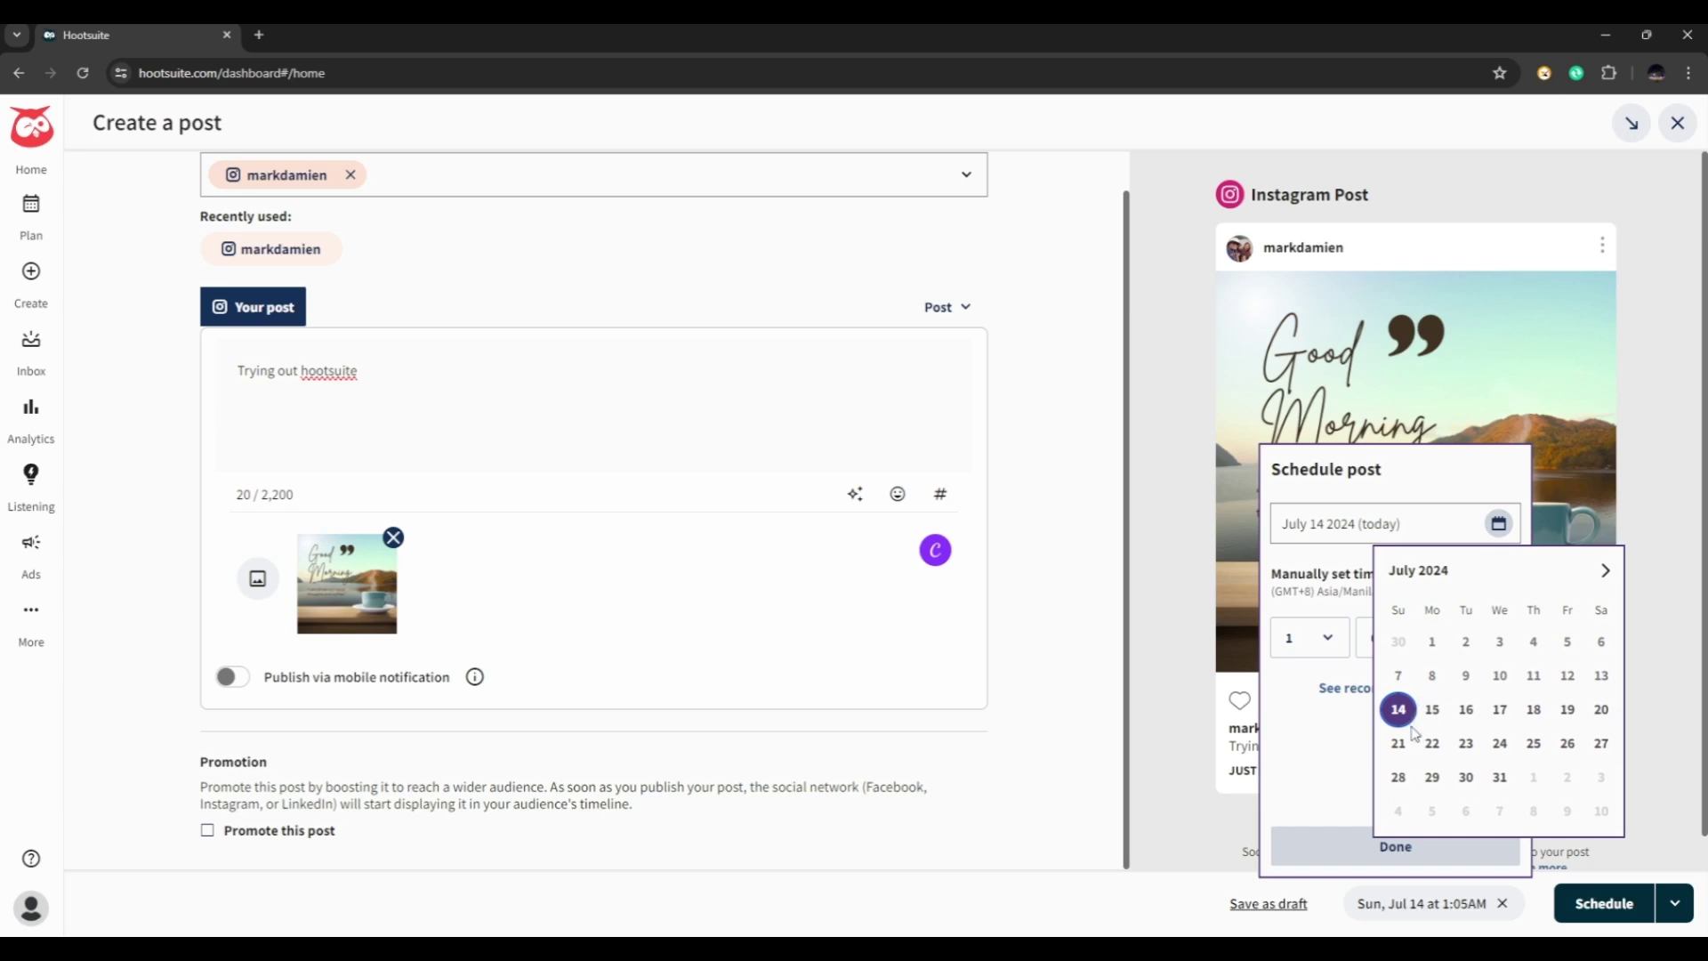
{"action": "left_click", "coordinate": [1466, 711]}
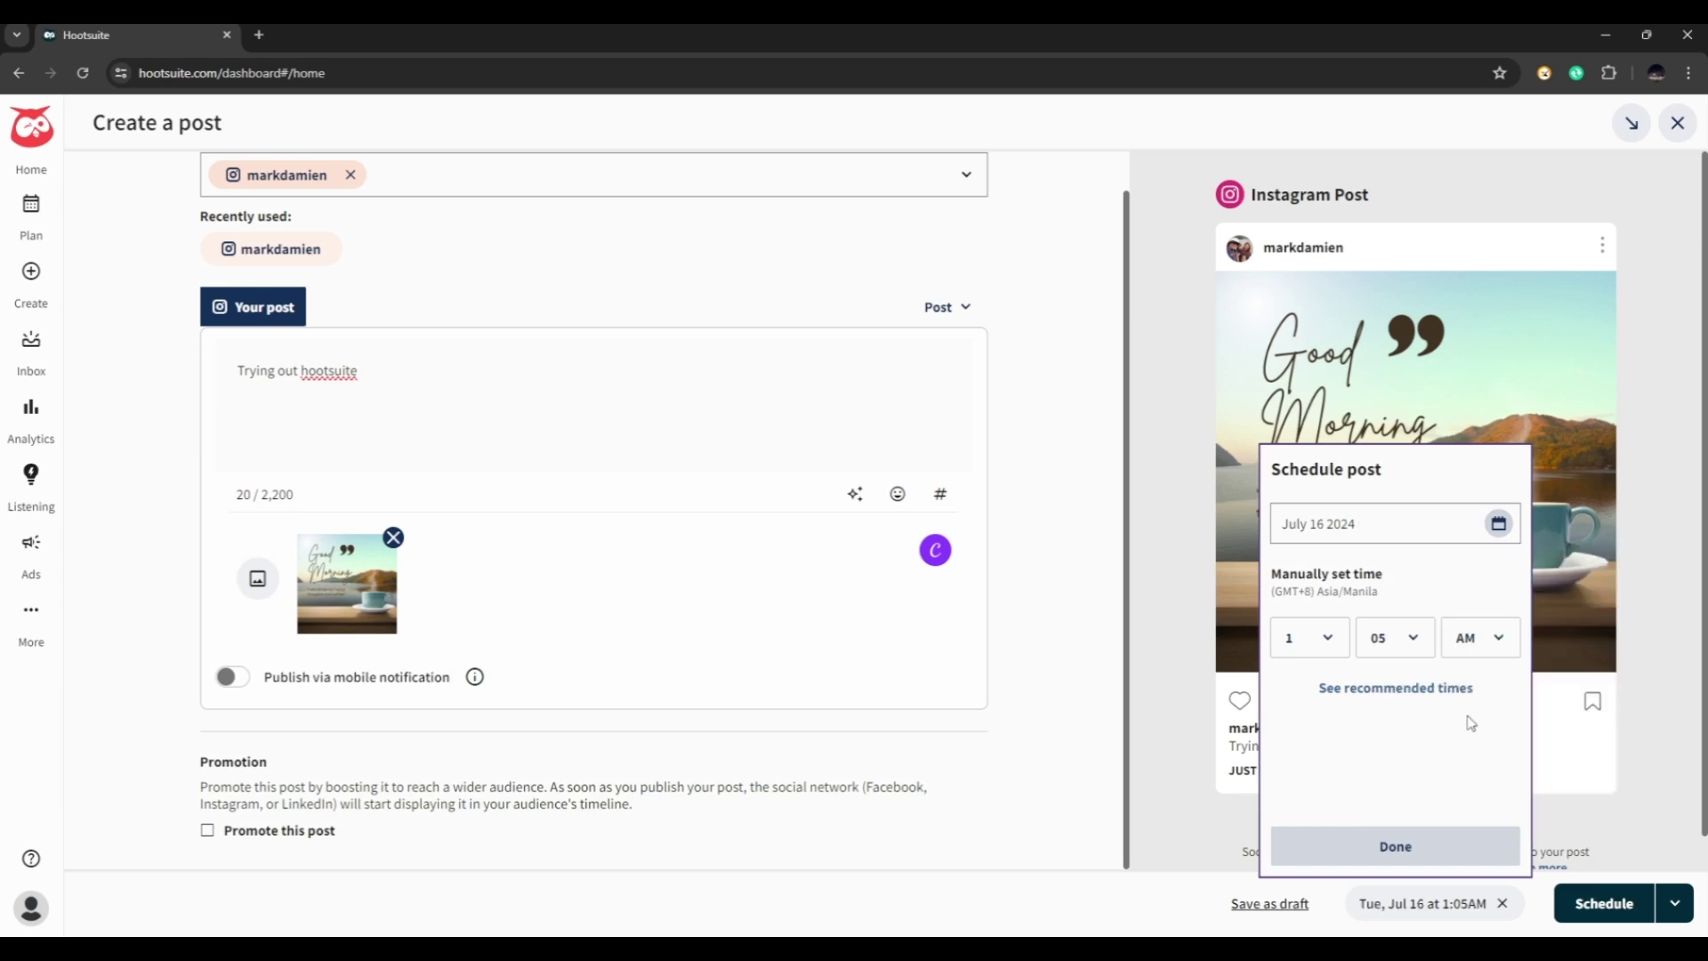
{"action": "left_click", "coordinate": [1327, 651]}
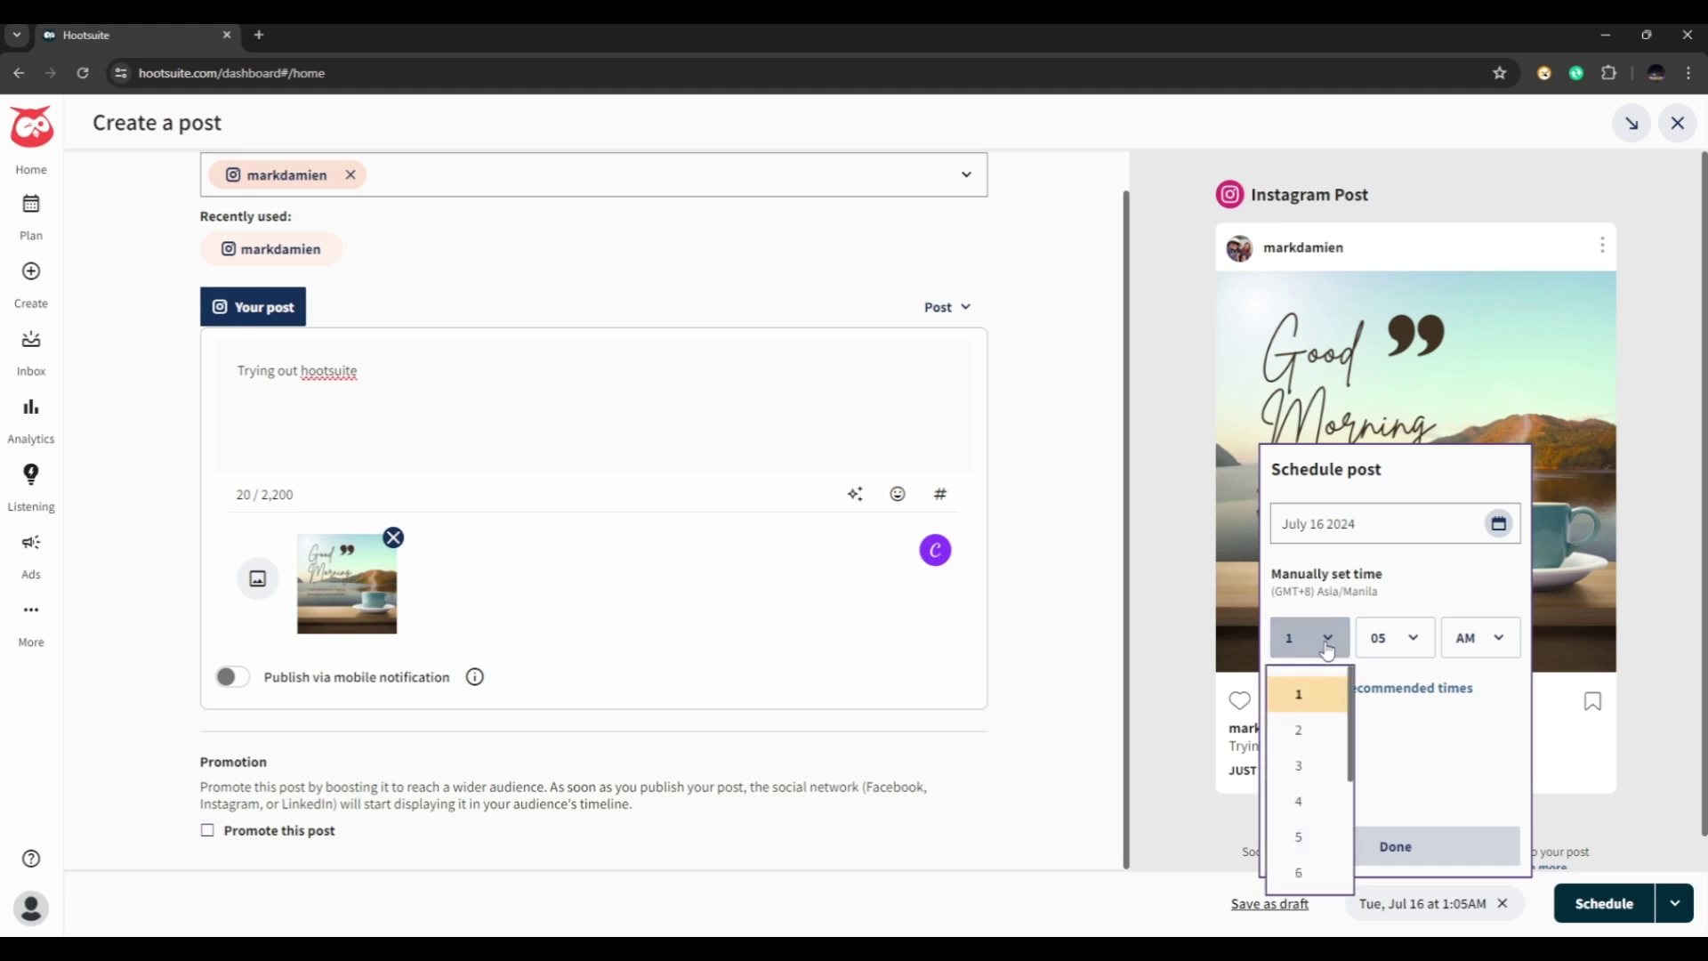
{"action": "left_click", "coordinate": [1310, 868]}
{"action": "left_click", "coordinate": [1391, 637]}
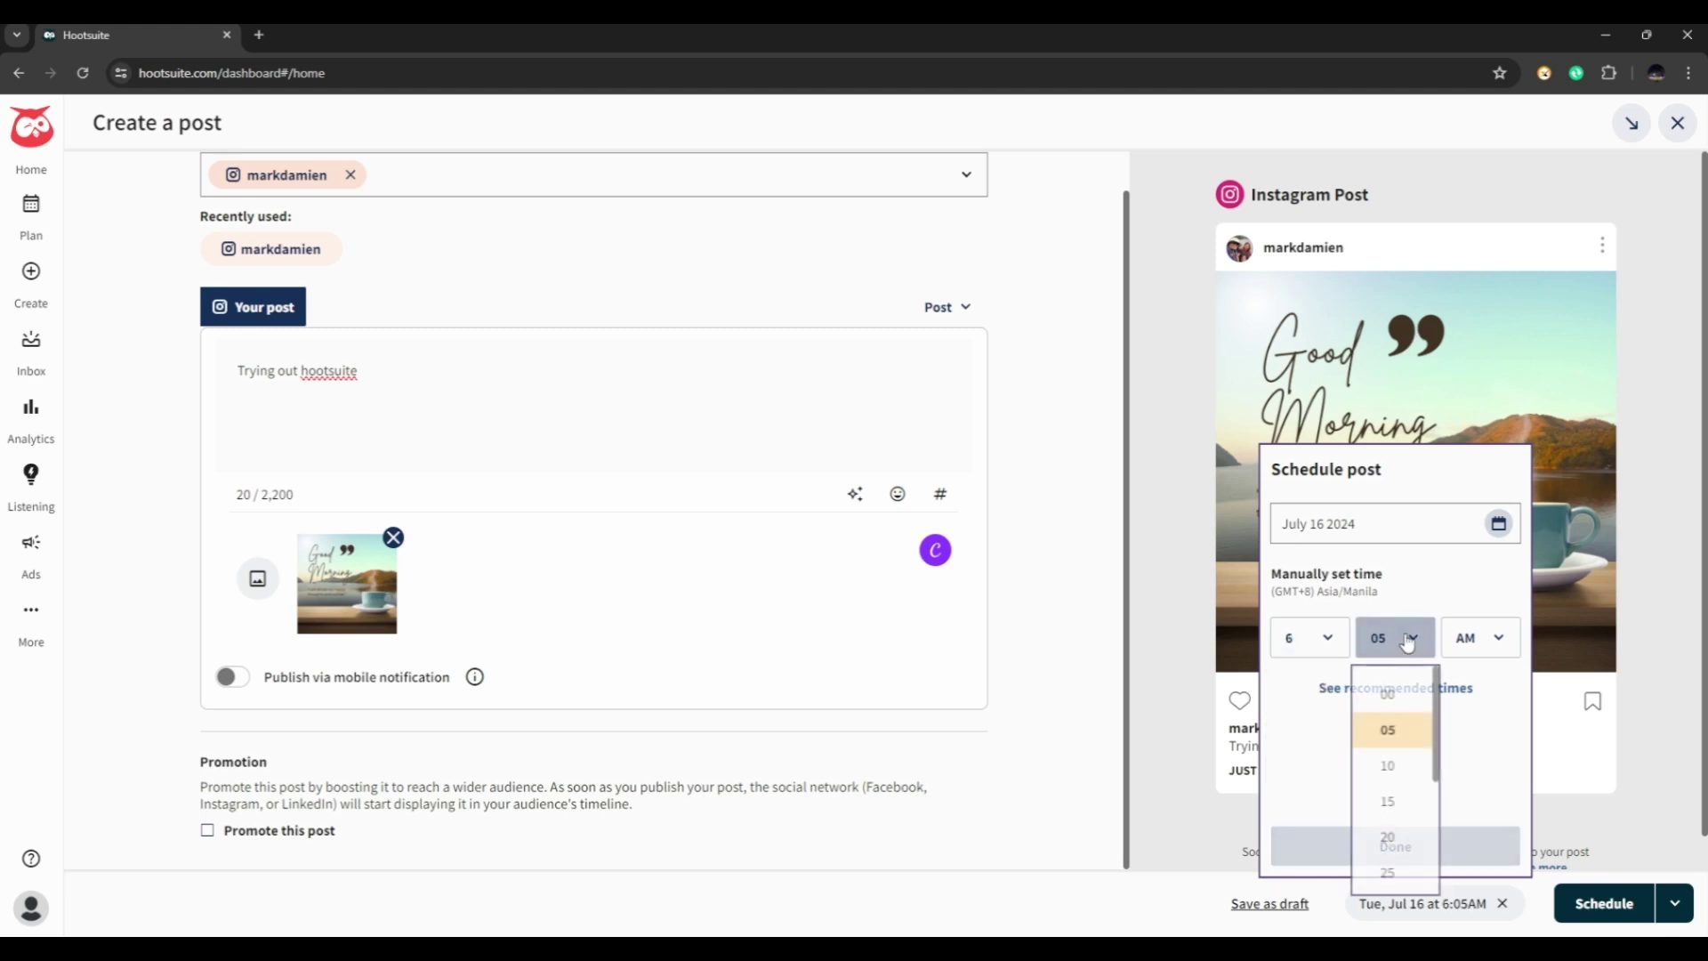
{"action": "left_click", "coordinate": [1388, 694]}
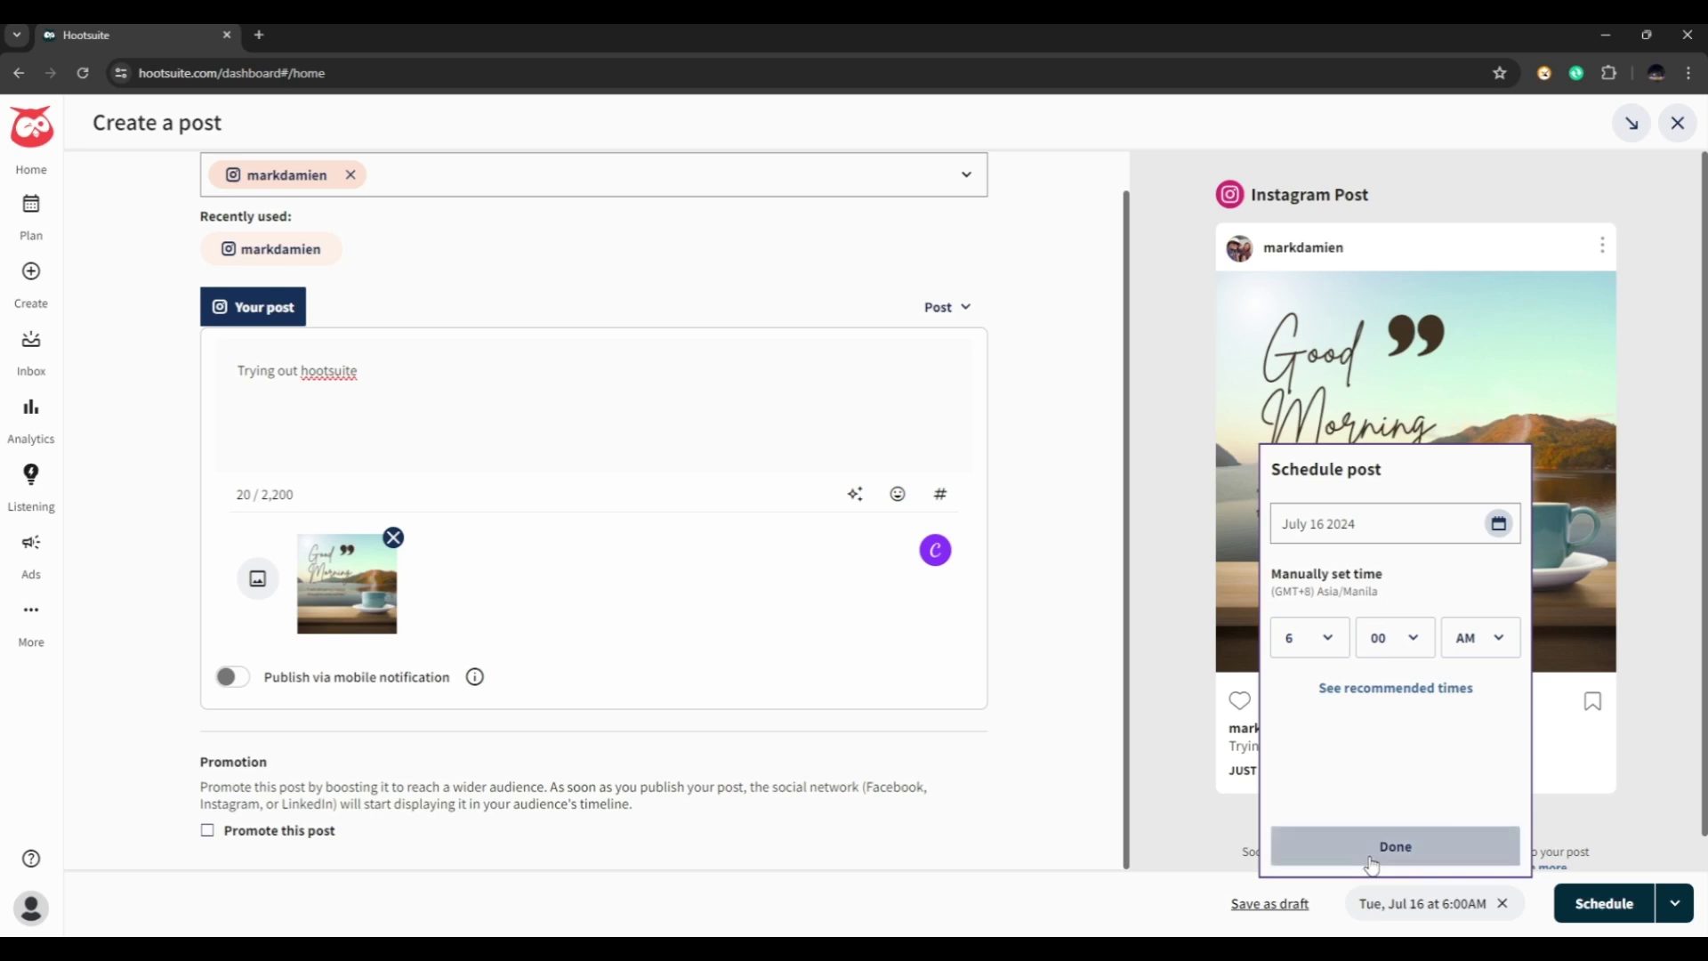
{"action": "left_click", "coordinate": [1398, 856]}
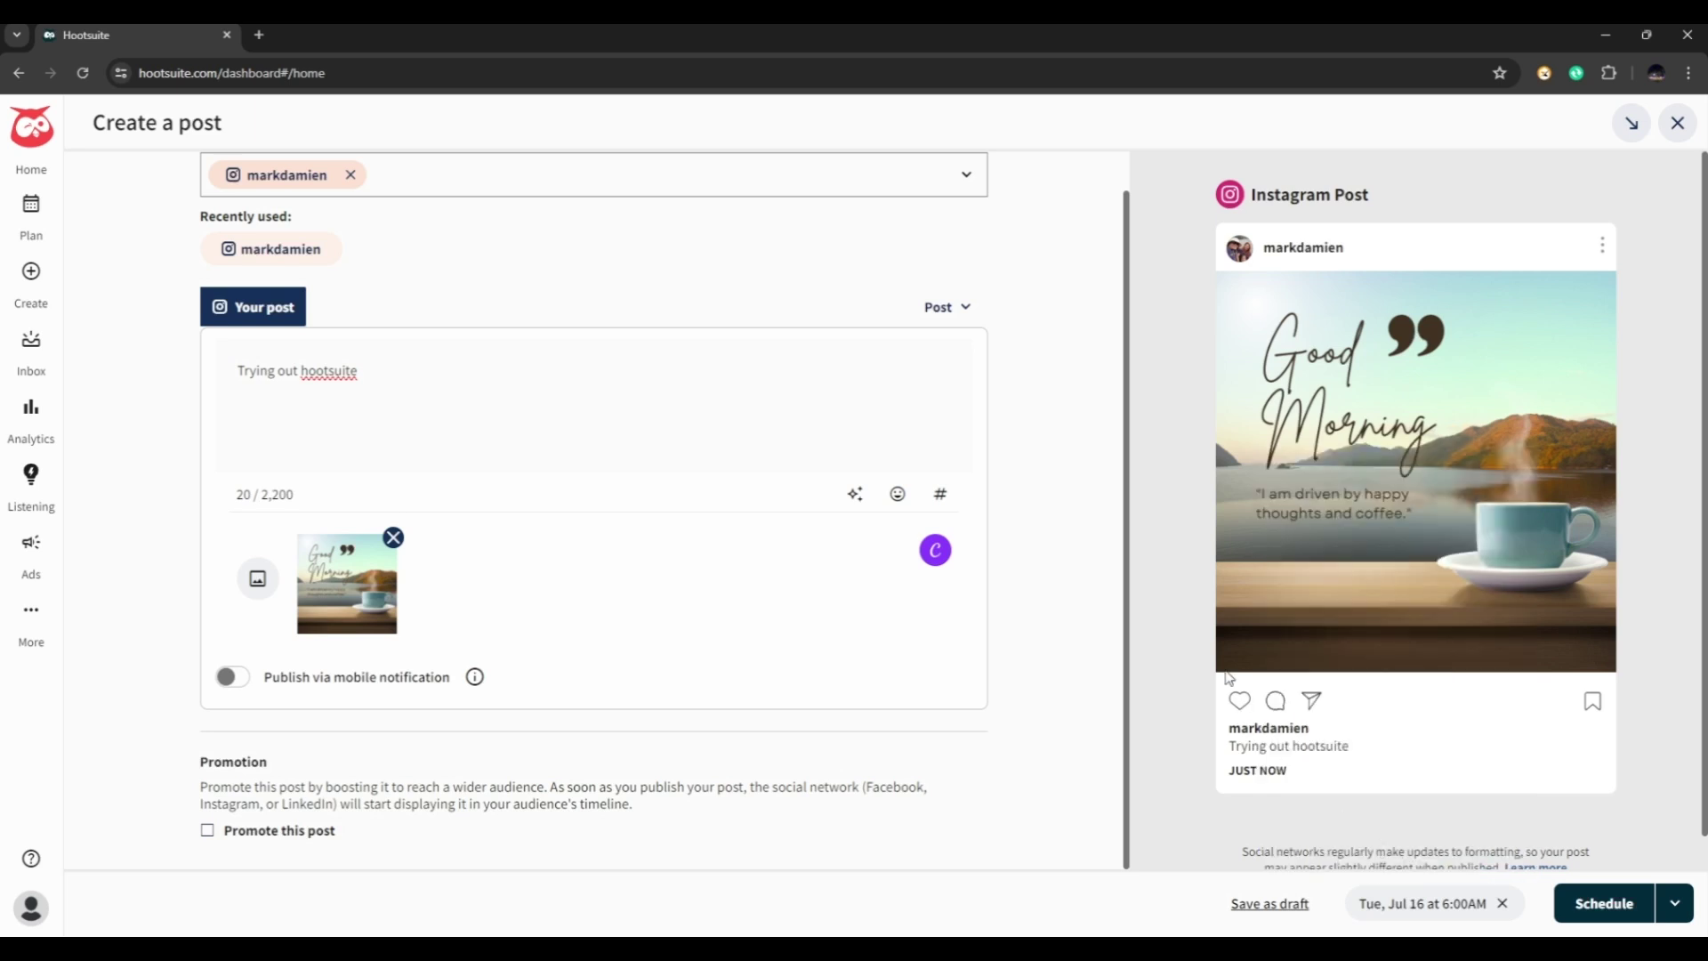
{"action": "left_click", "coordinate": [1615, 910]}
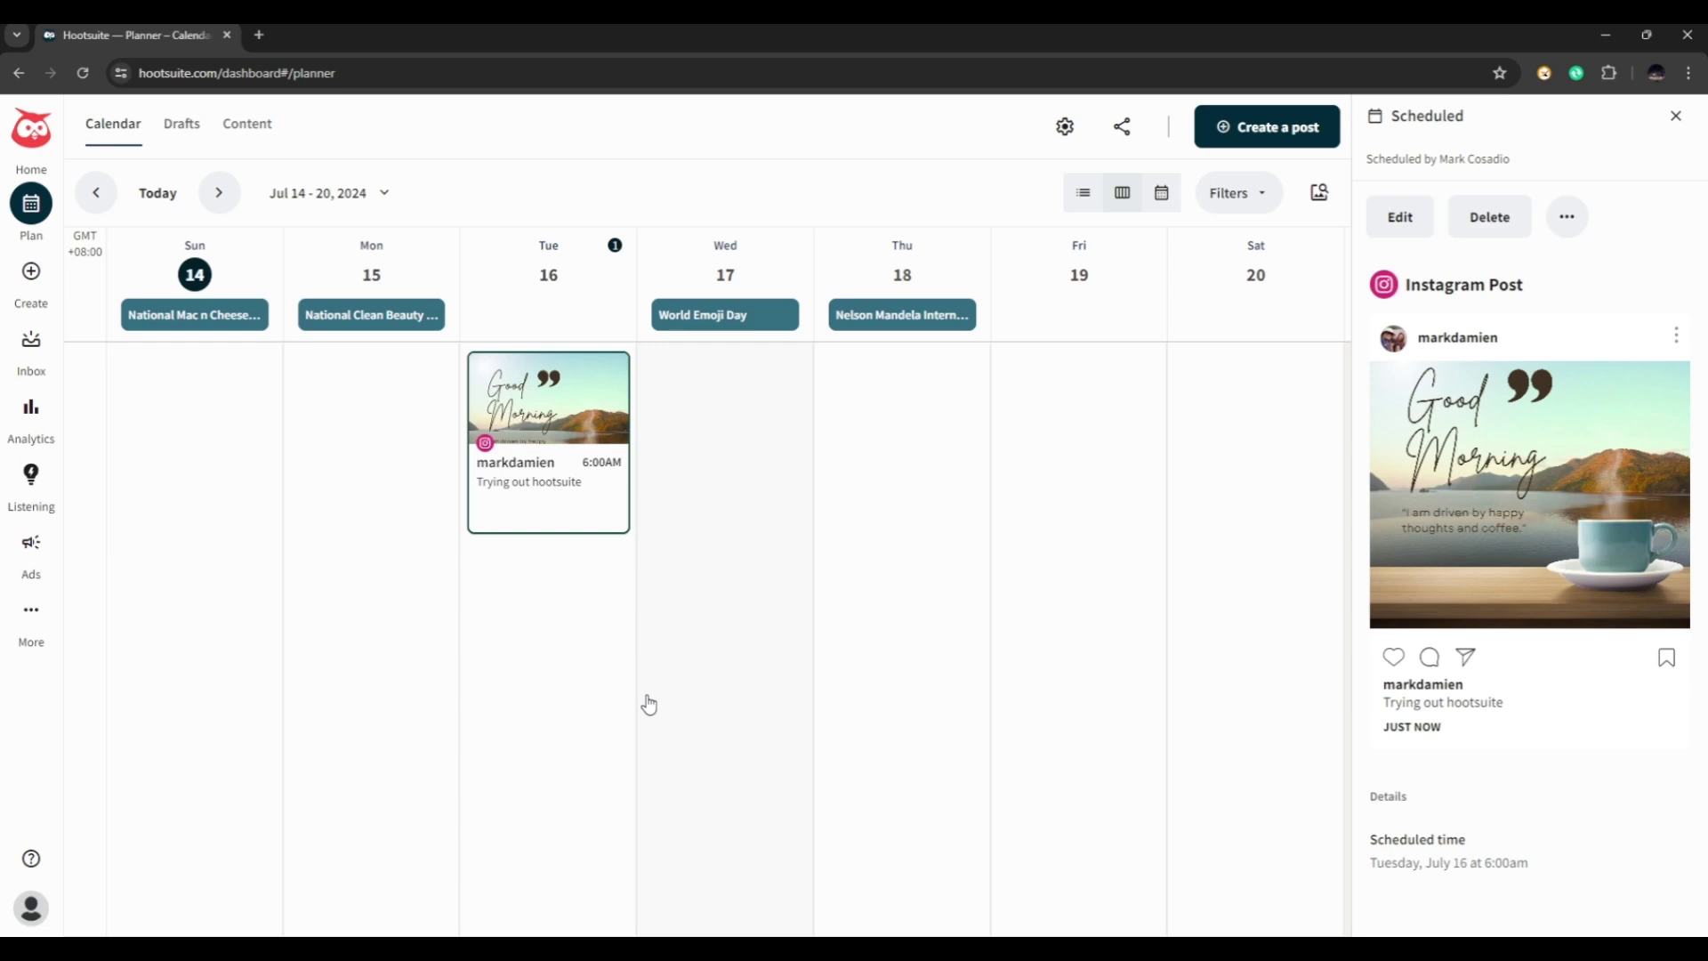
Duplicate the scheduled Instagram post and schedule the copy for July 17 2024 at 6:00 AM
{"action": "left_click", "coordinate": [1571, 225]}
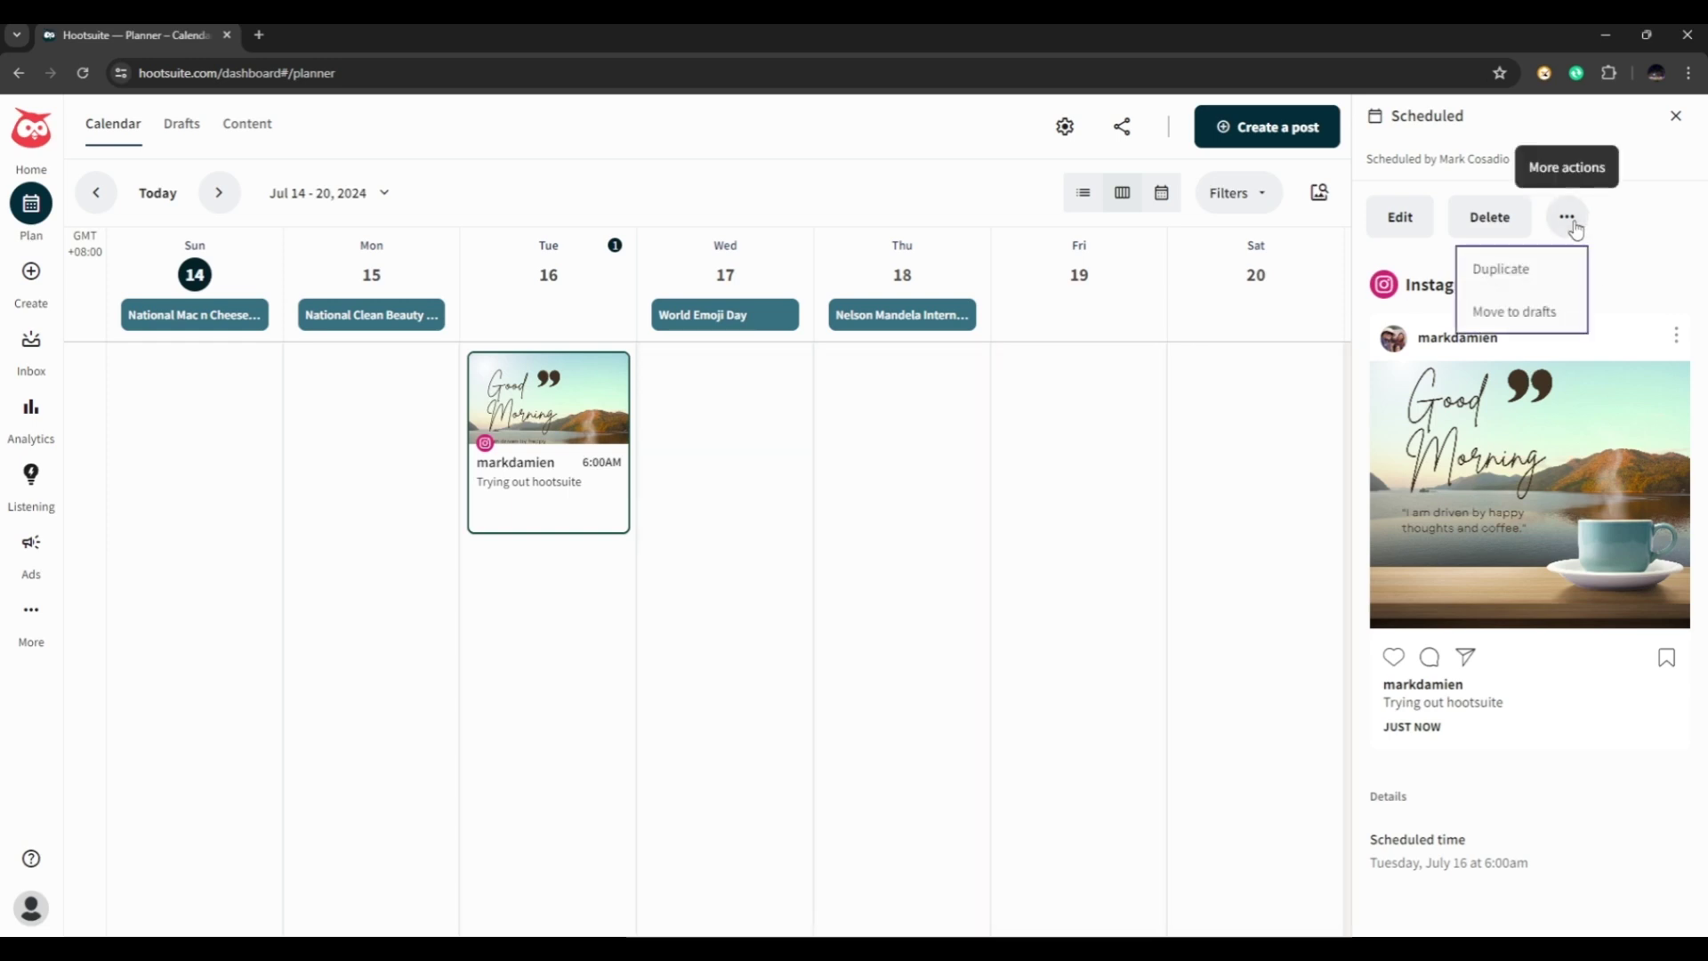
{"action": "left_click", "coordinate": [1531, 282]}
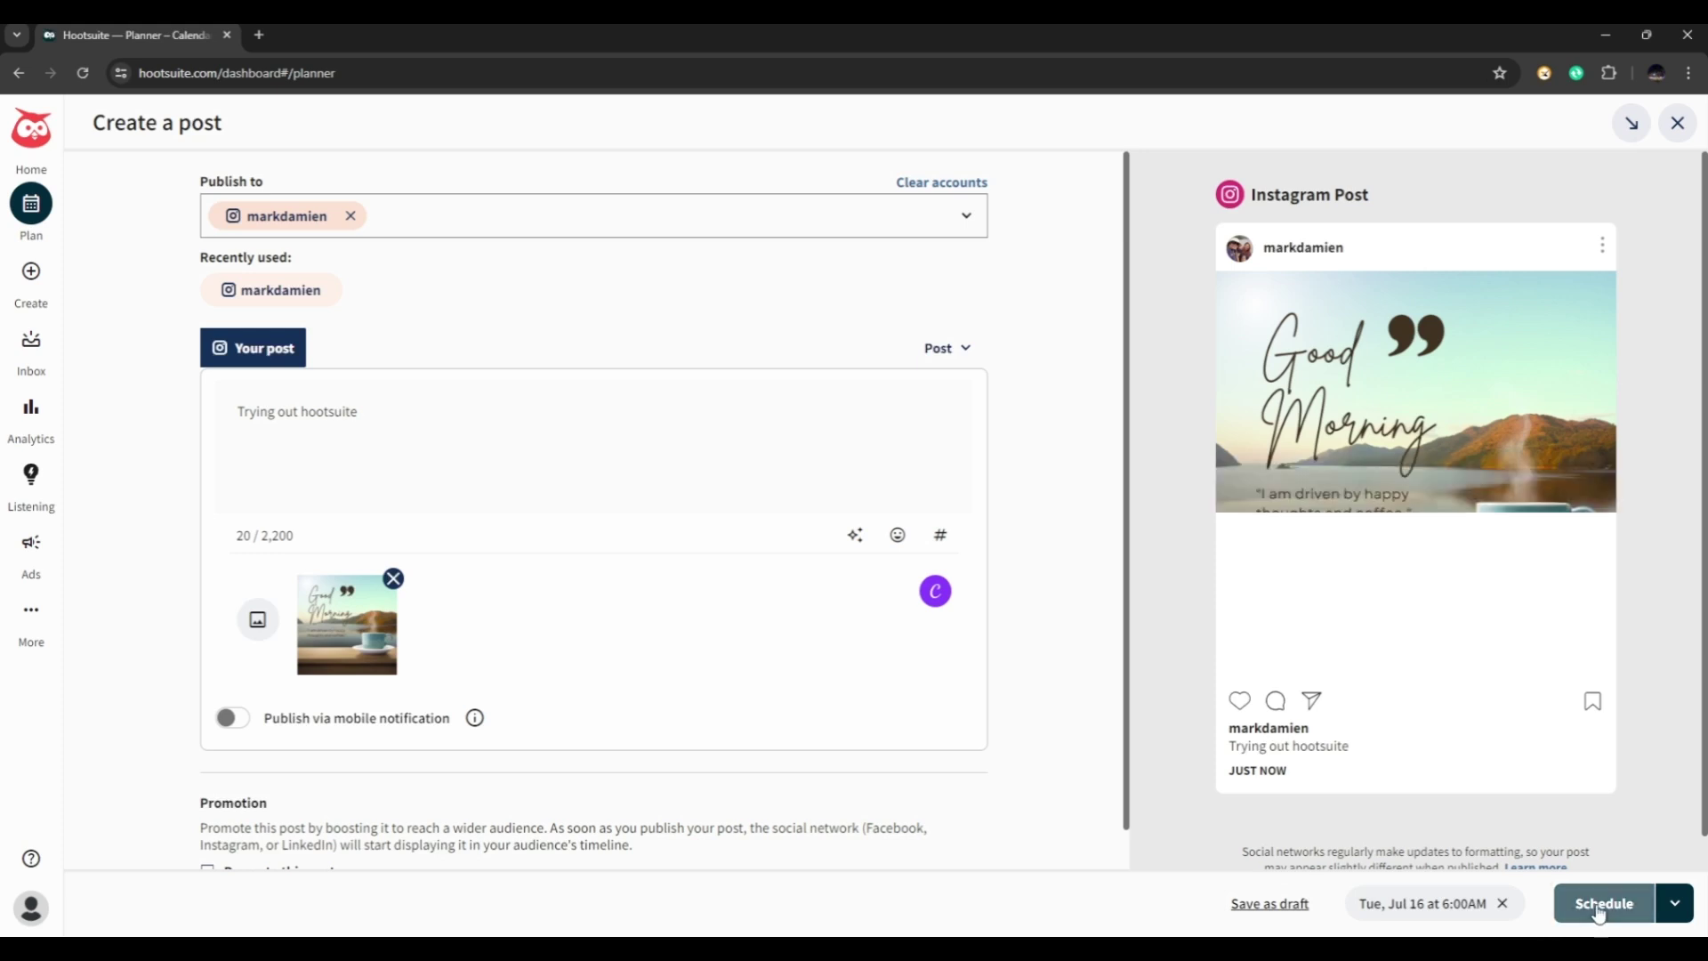
{"action": "left_click", "coordinate": [1416, 905]}
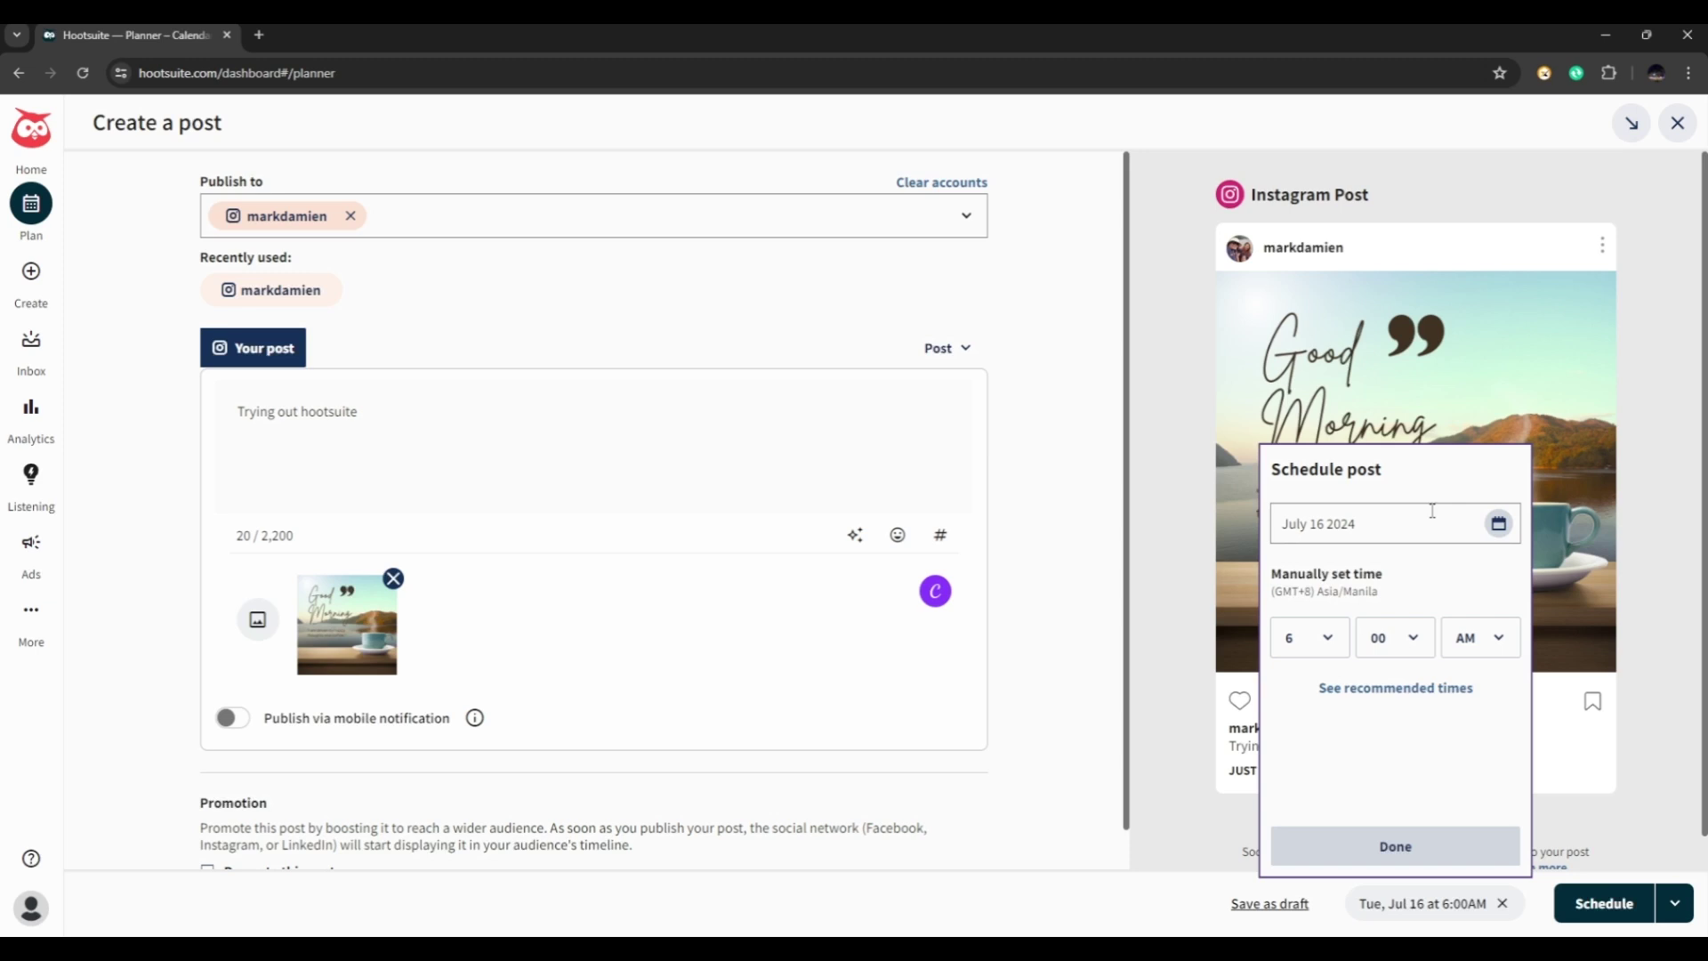
{"action": "left_click", "coordinate": [1499, 525]}
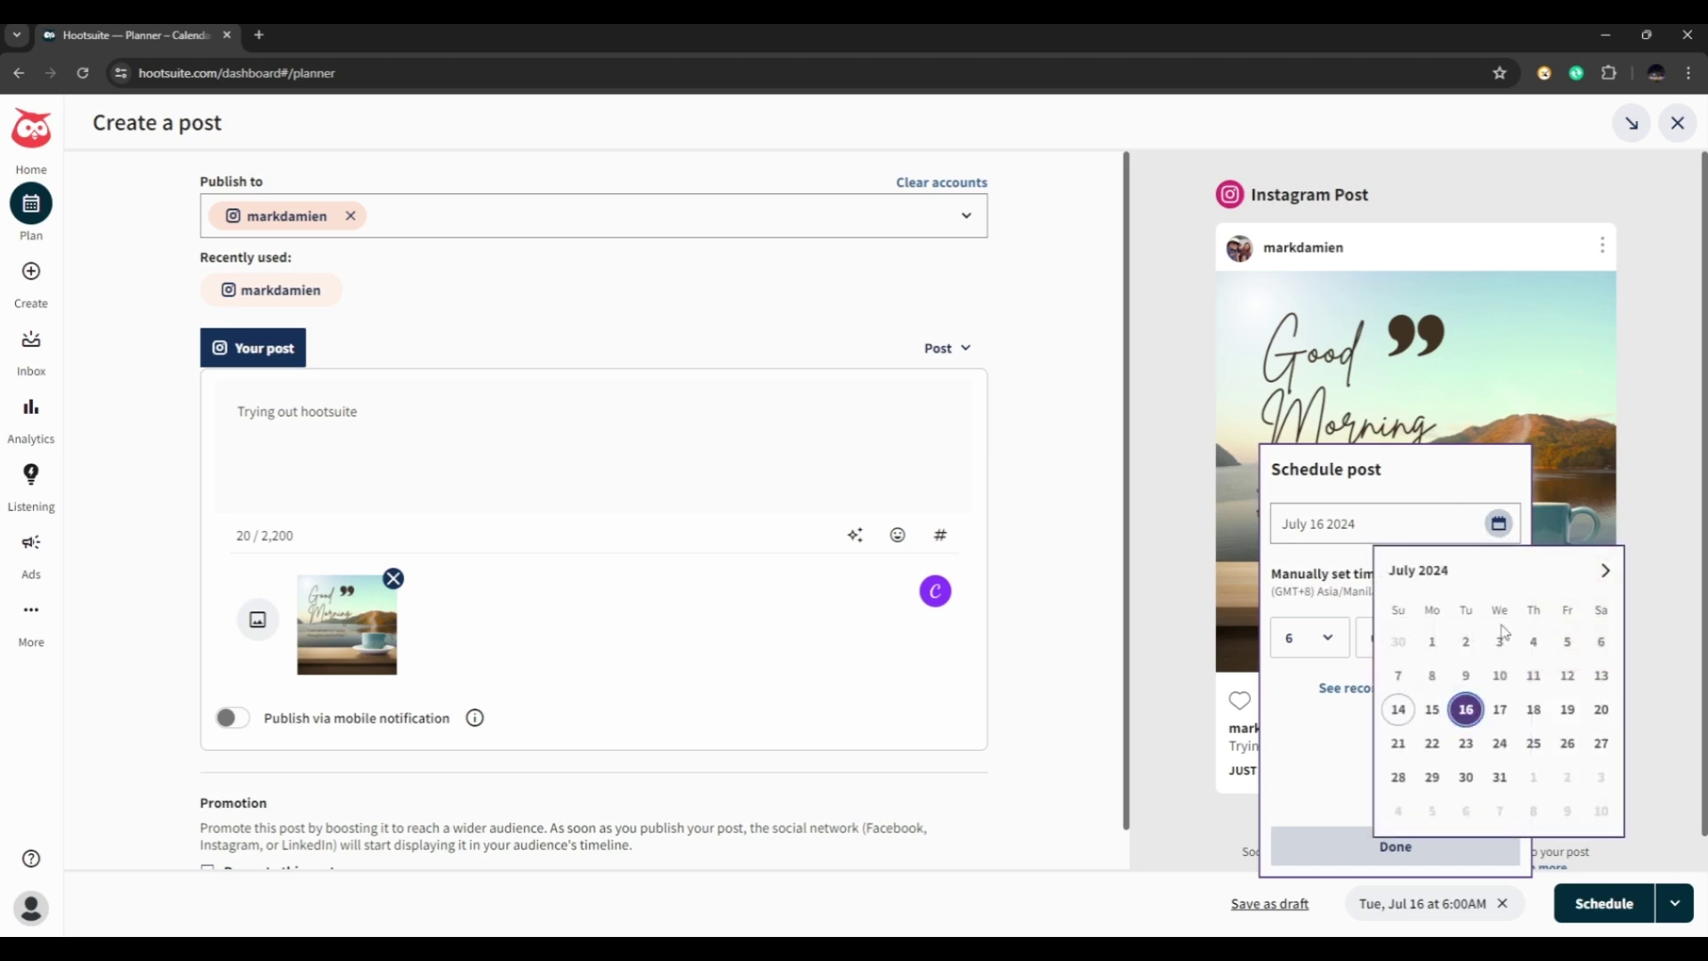
{"action": "left_click", "coordinate": [1500, 710]}
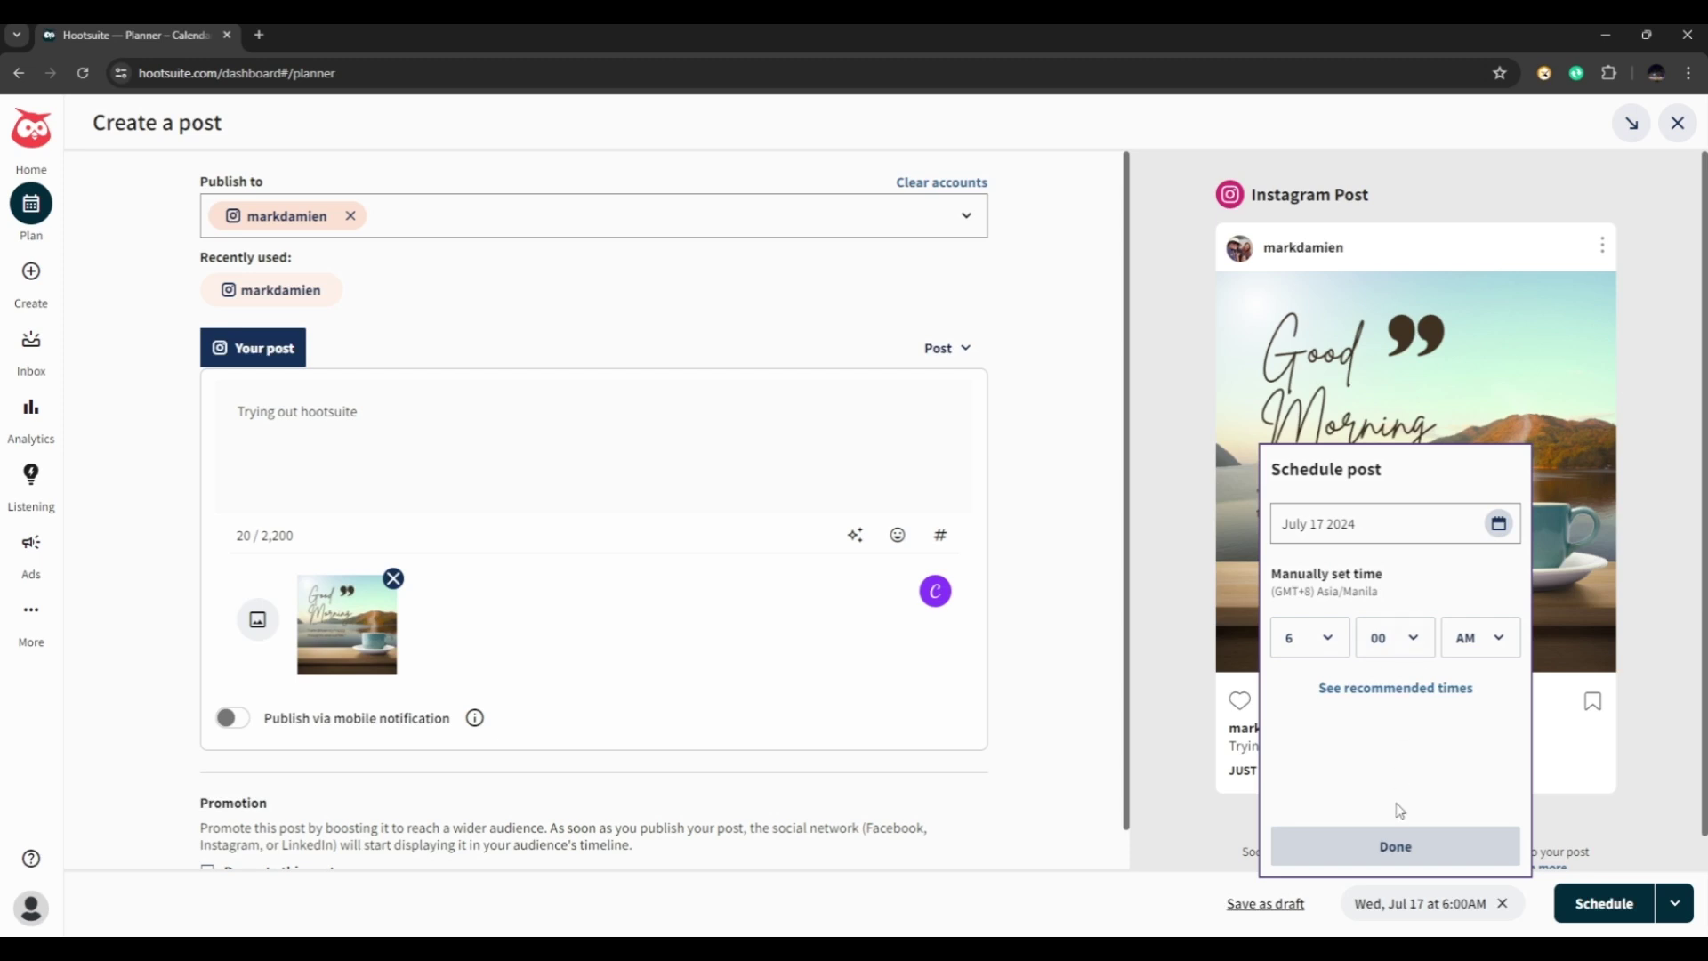
{"action": "left_click", "coordinate": [1399, 846]}
{"action": "left_click", "coordinate": [1585, 912]}
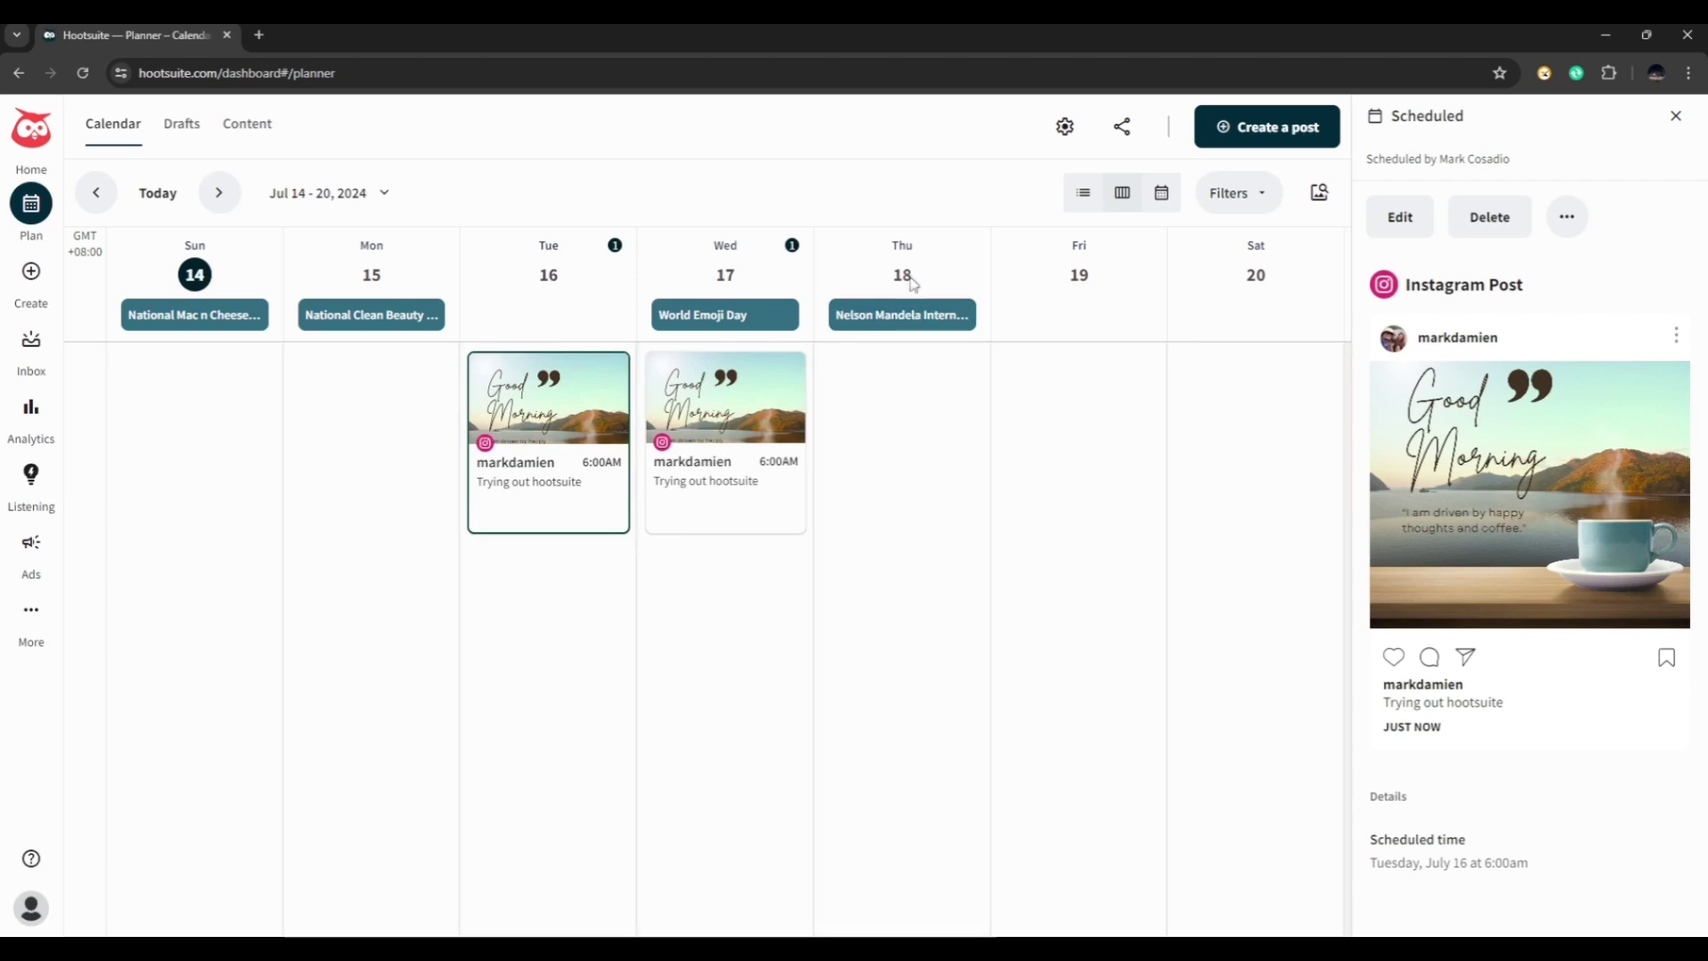
Start a new post from Thursday, July 18 in the planner calendar and place the cursor in its caption
{"action": "left_click", "coordinate": [897, 429]}
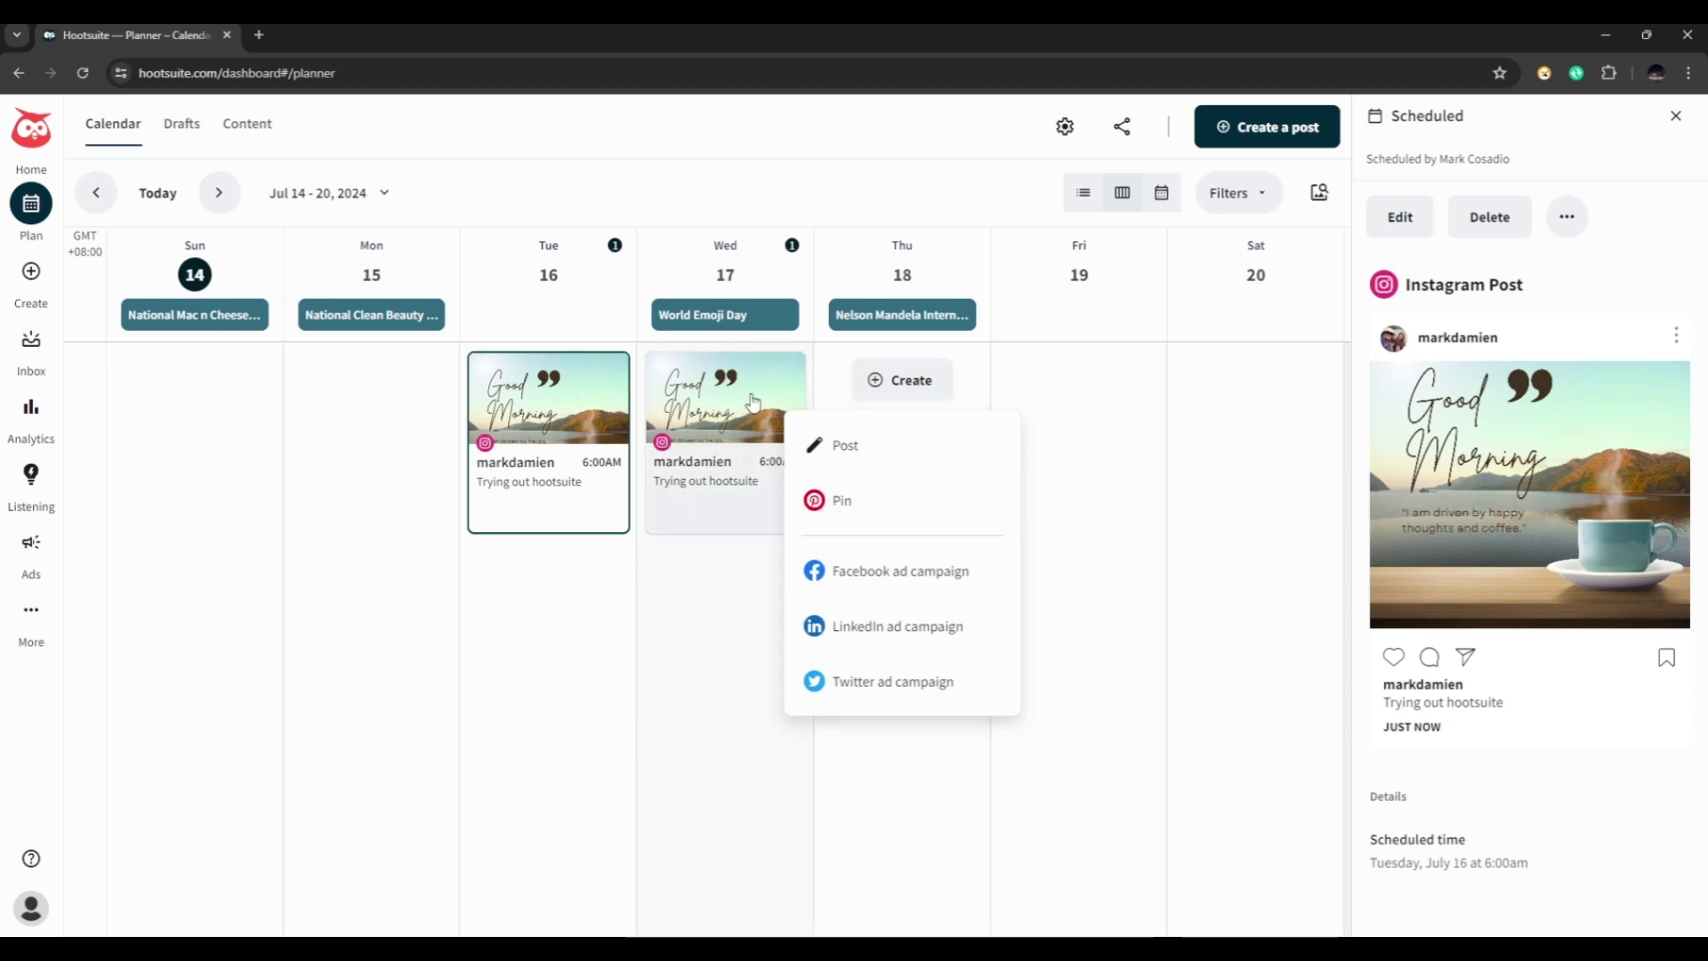
{"action": "left_click", "coordinate": [857, 452]}
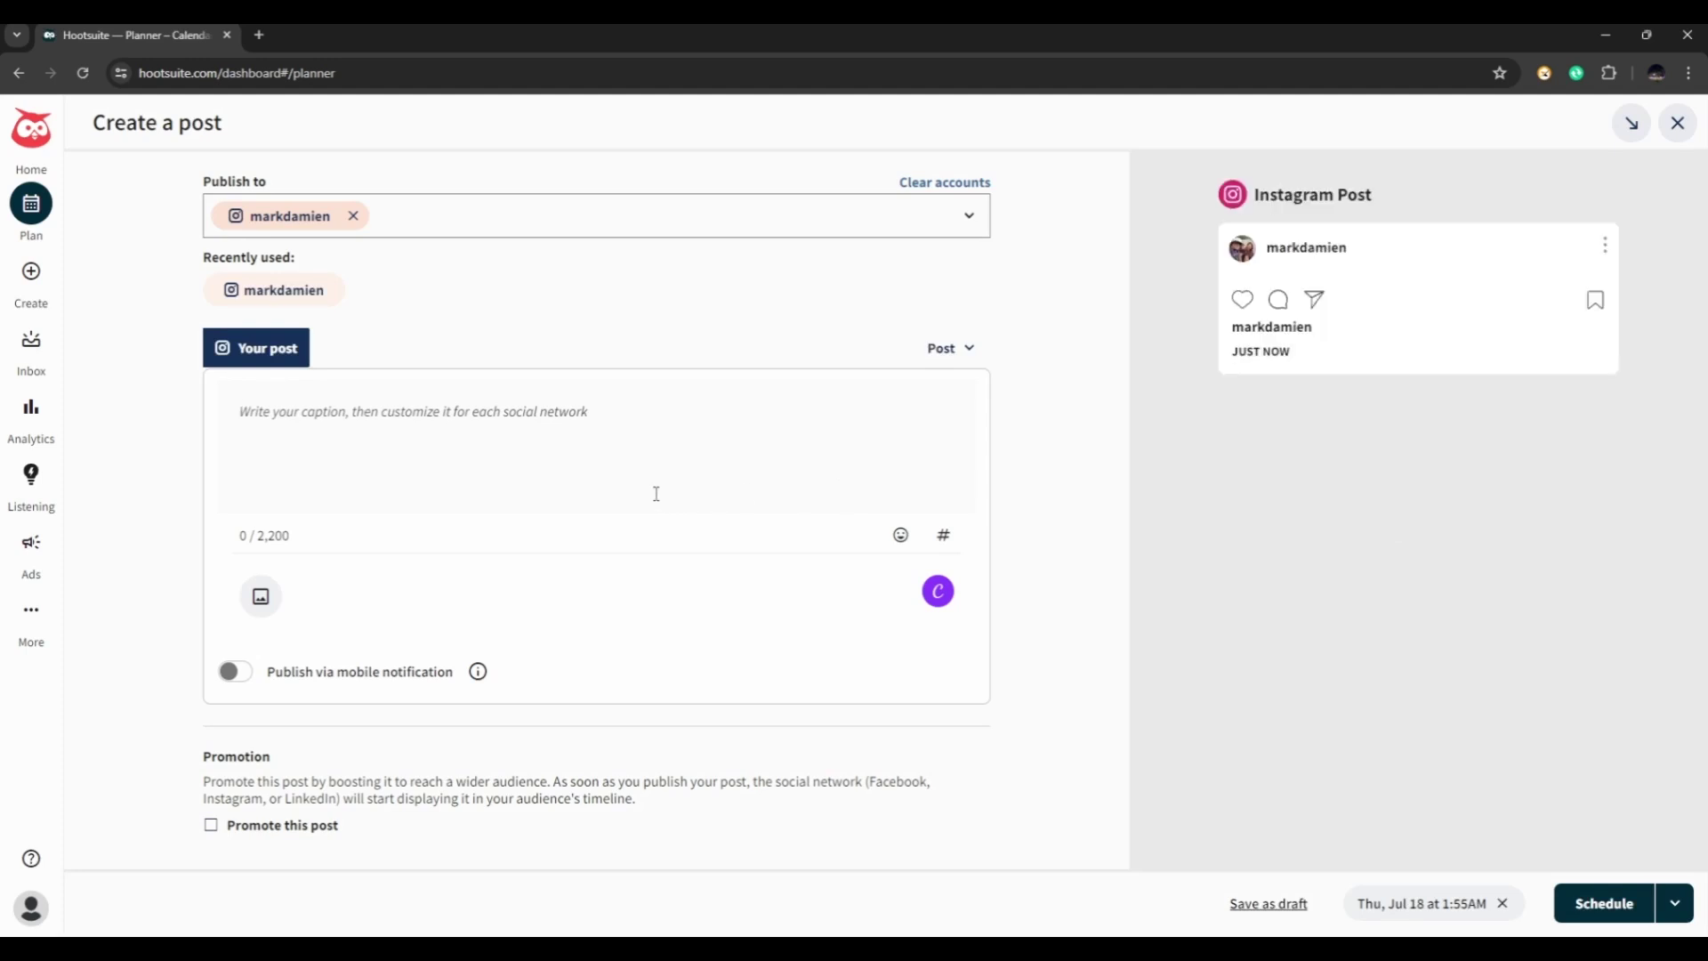
{"action": "left_click", "coordinate": [507, 435]}
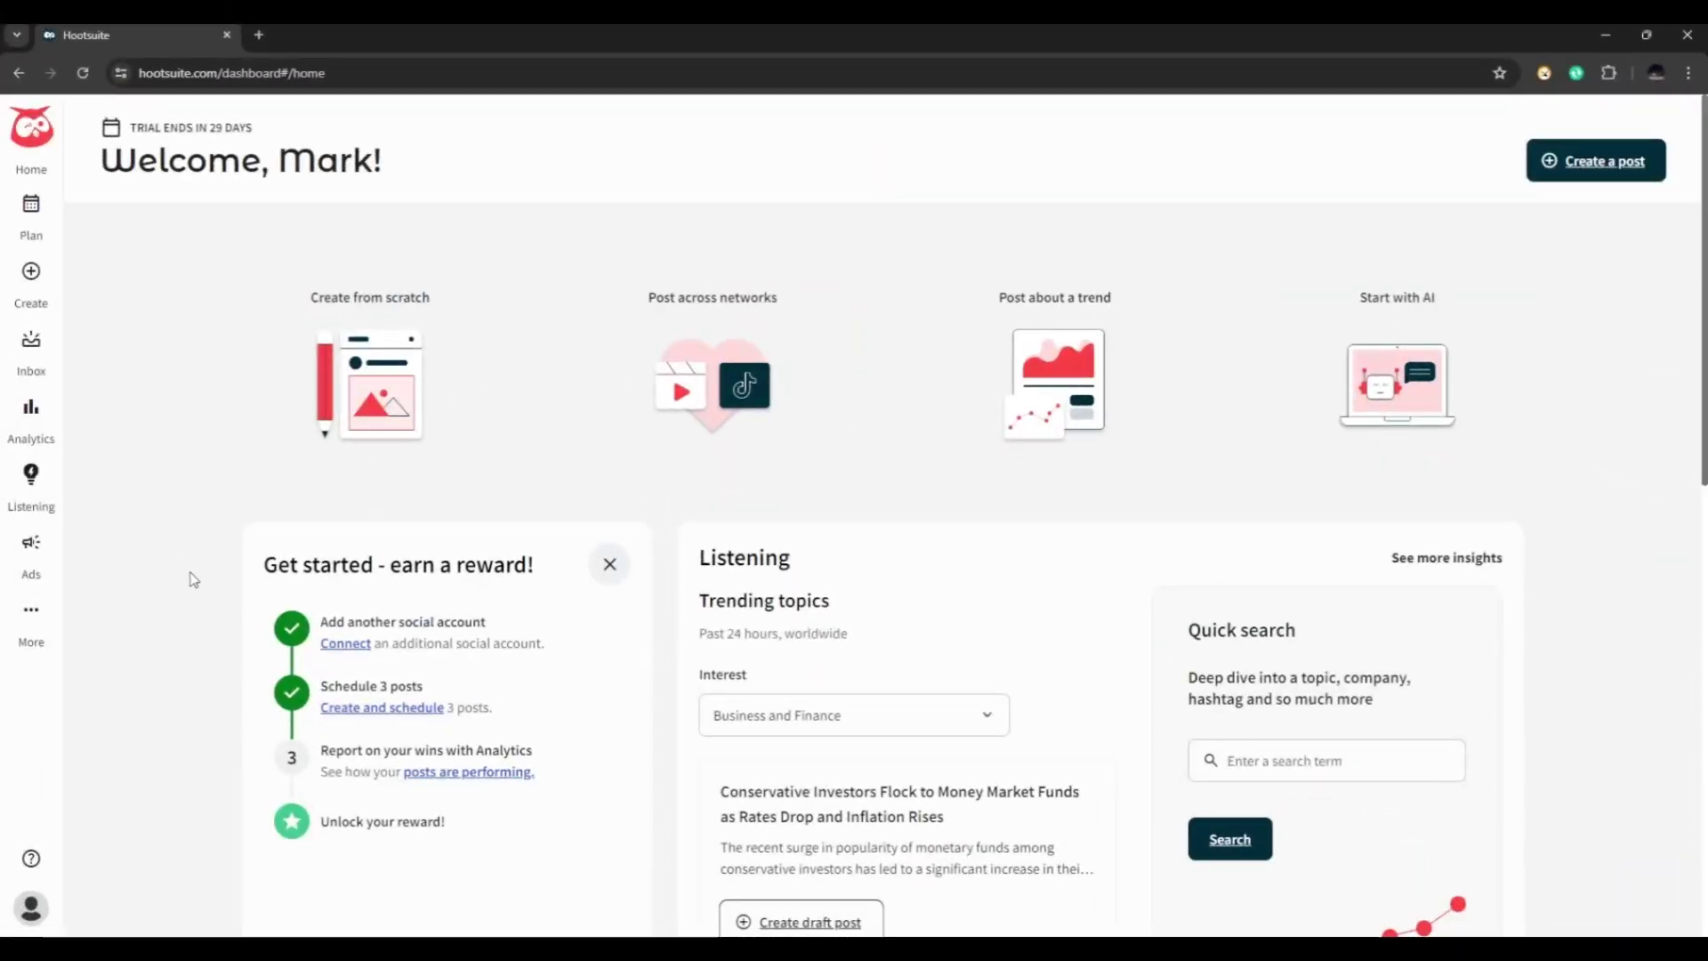
View the Streams page with its content-monitoring board, and return to the home dashboard
{"action": "left_click", "coordinate": [32, 614]}
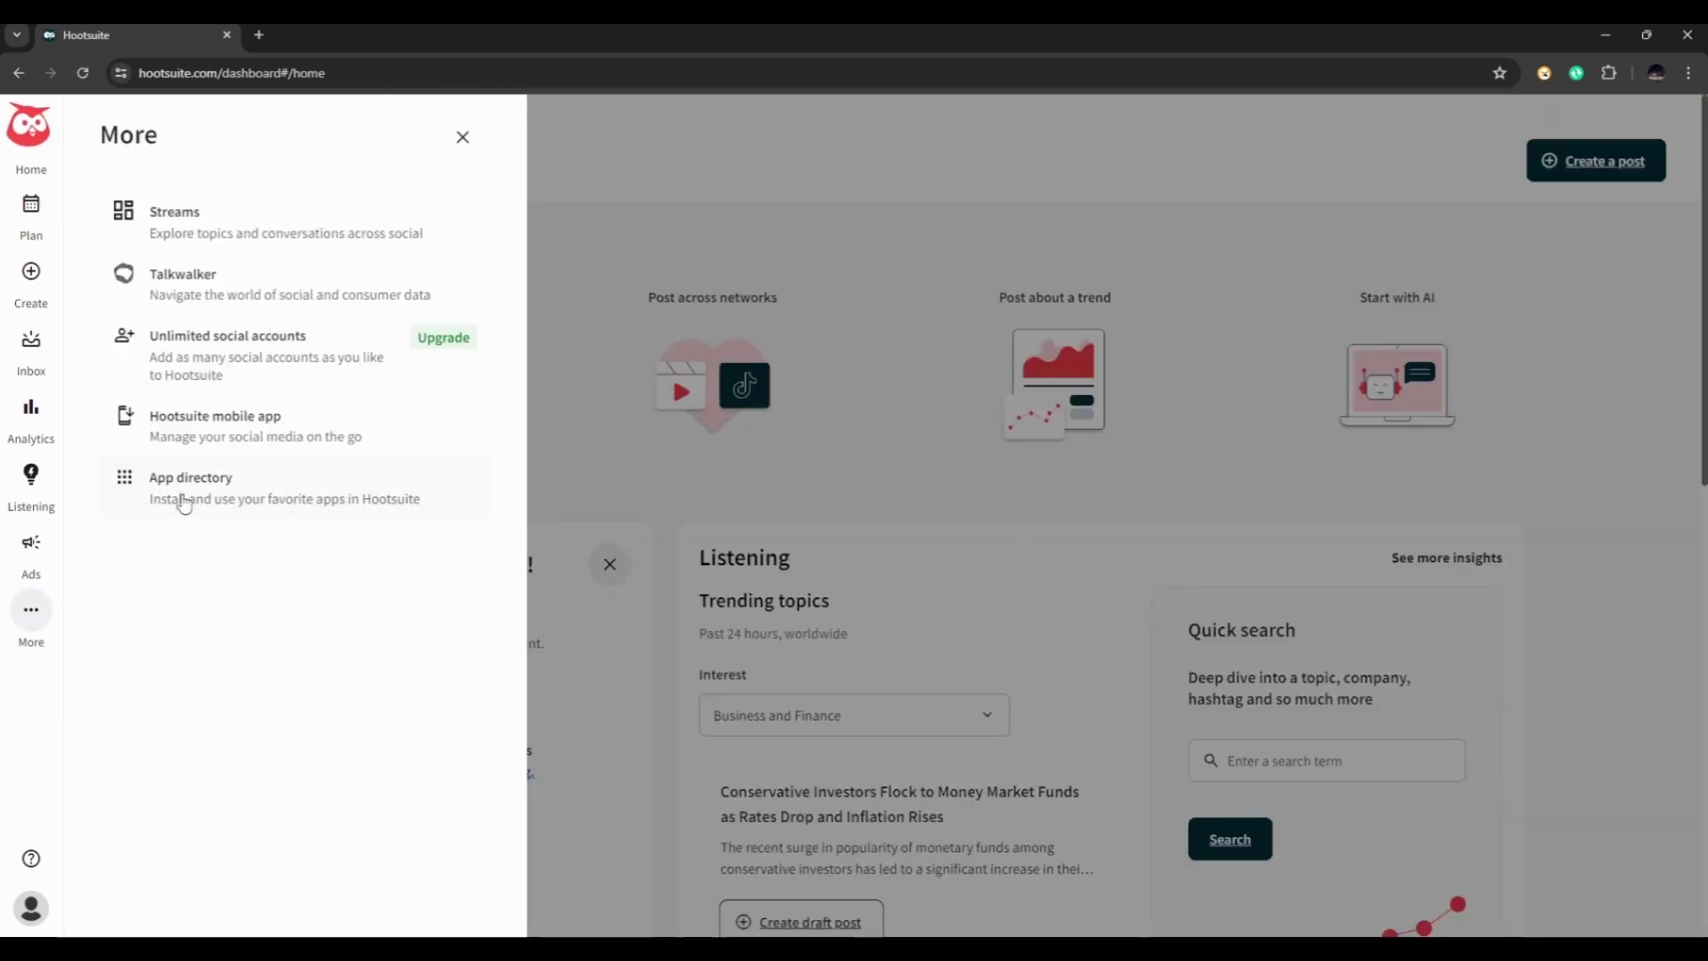
{"action": "left_click", "coordinate": [212, 220]}
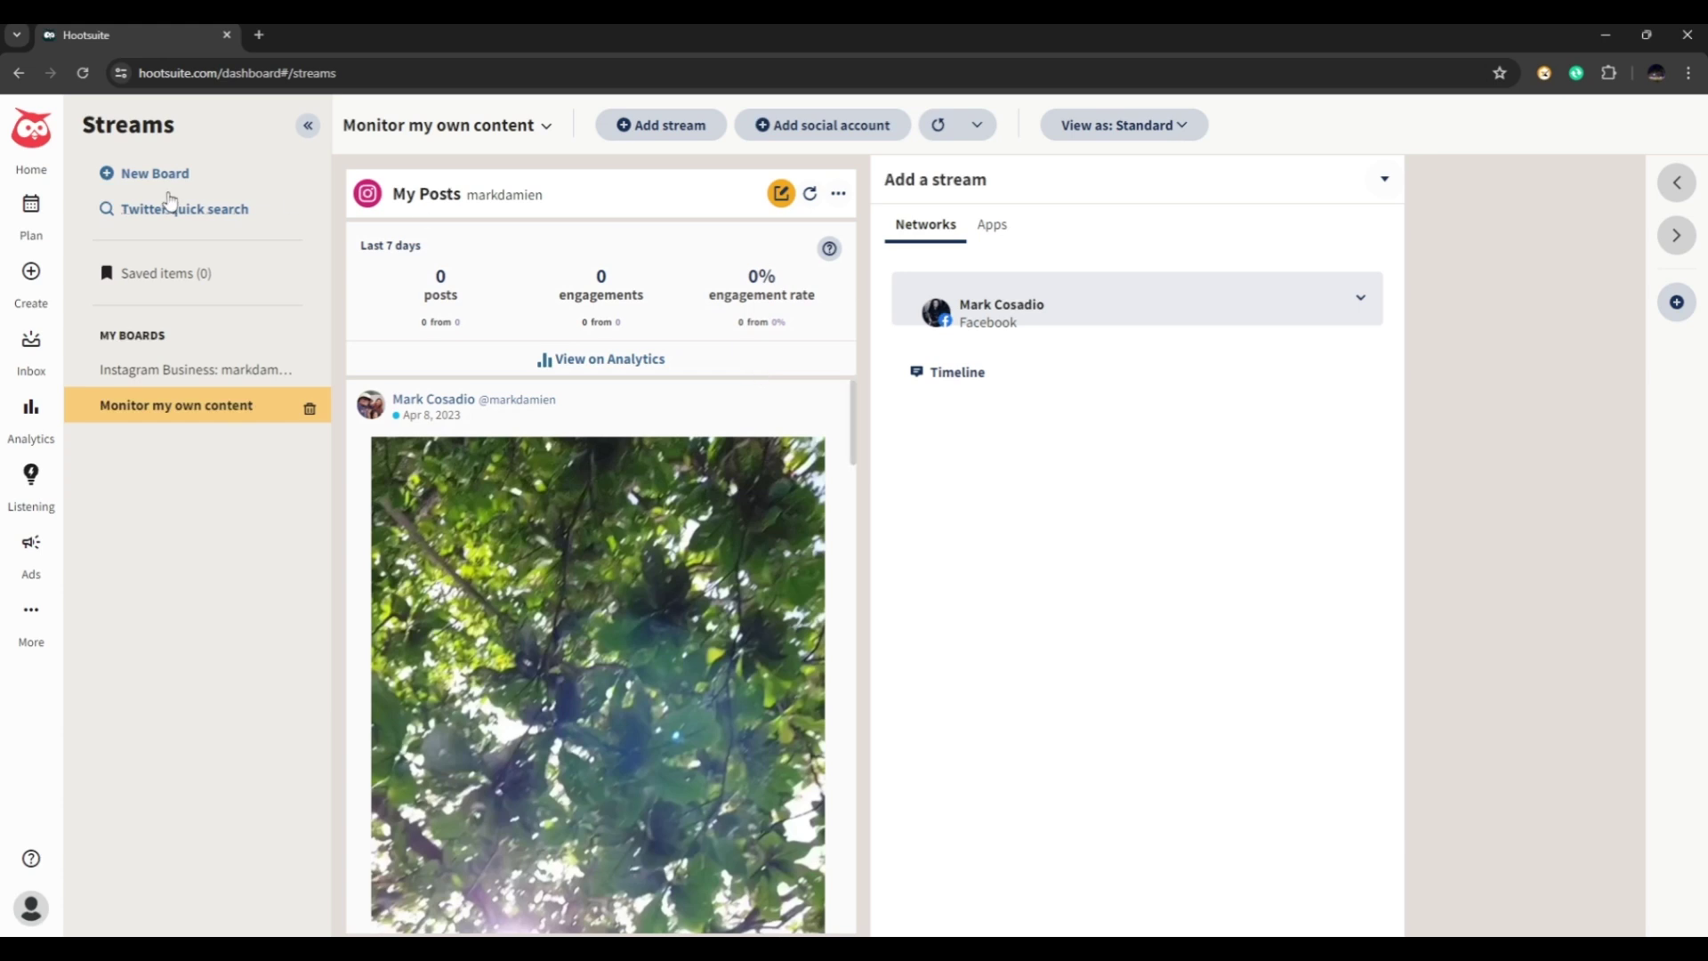
{"action": "left_click", "coordinate": [30, 141]}
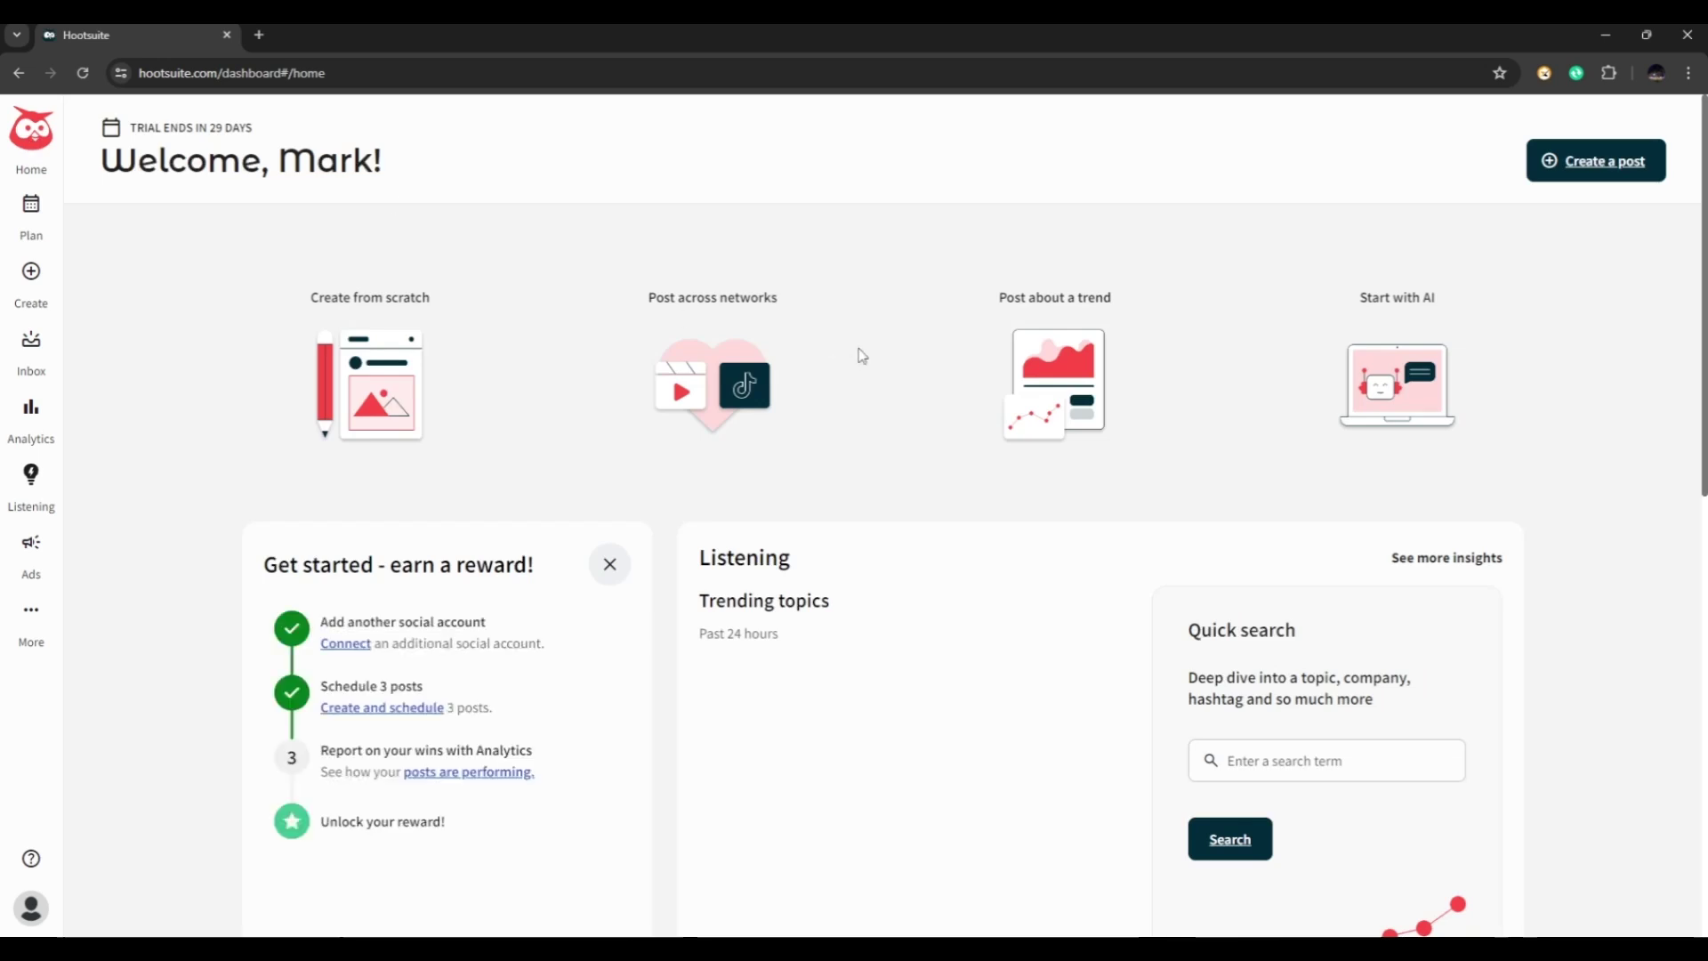